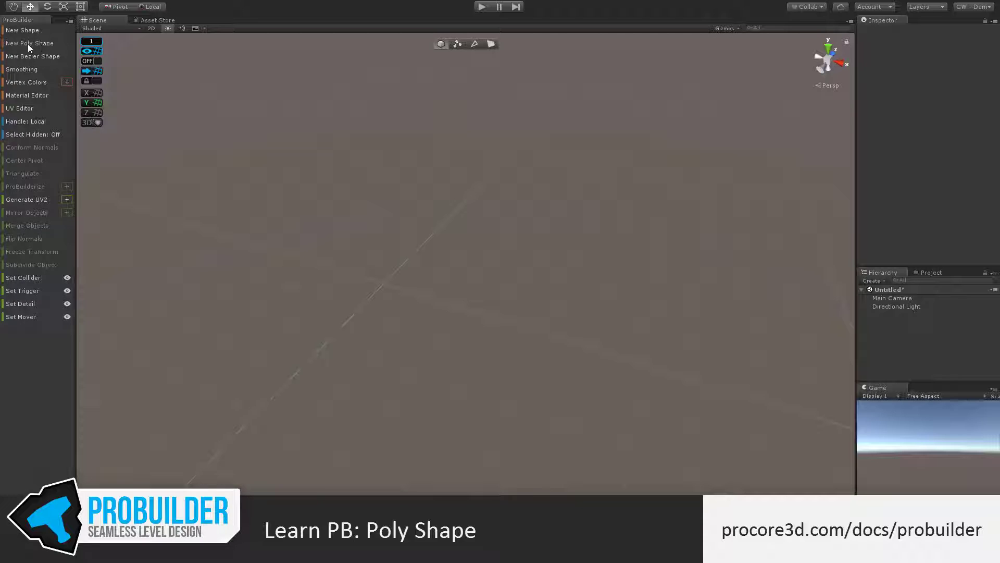
Switch the ProBuilder toolbar to Icon Mode and resize it so the icons fit in three columns.
right_click(51, 418)
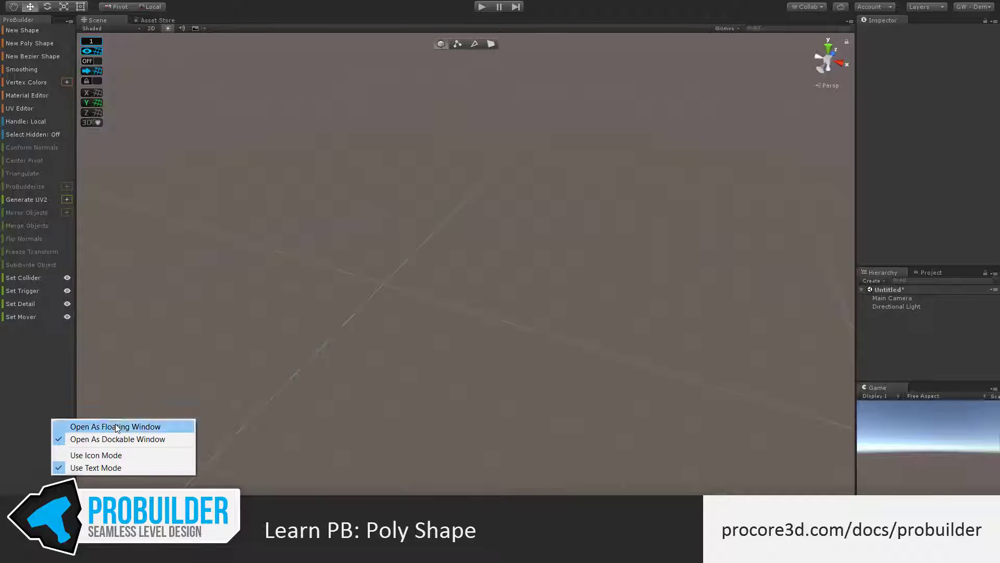
click(118, 455)
drag(76, 354, 29, 353)
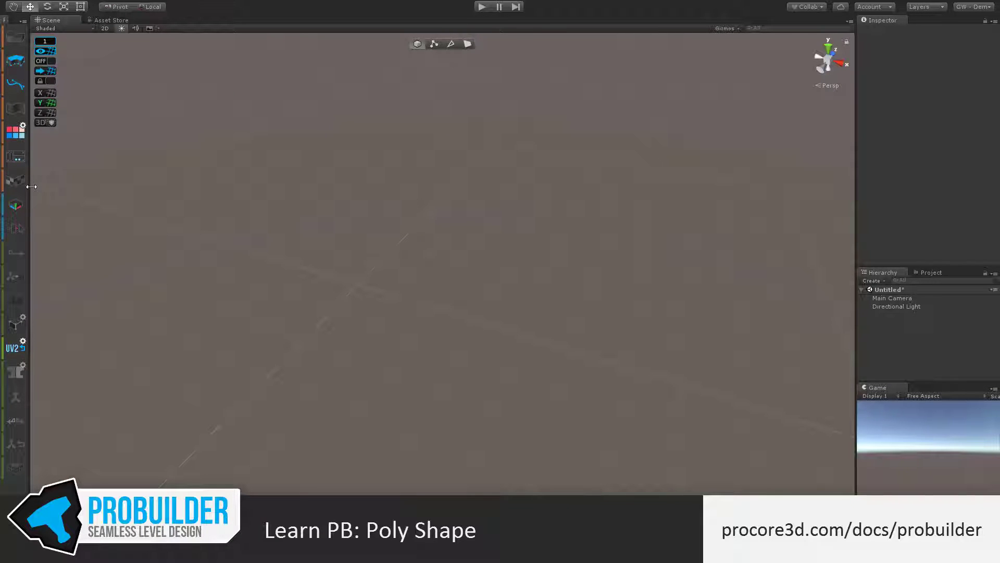
drag(30, 182, 95, 185)
Return the ProBuilder toolbar to Text Mode and narrow it to its minimum width.
right_click(41, 327)
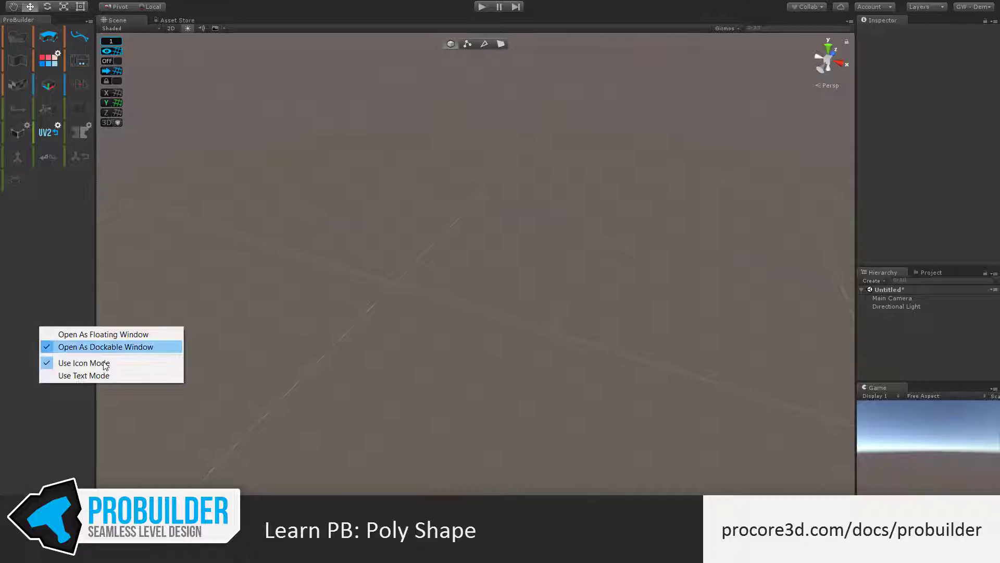
click(110, 376)
drag(97, 234, 2, 234)
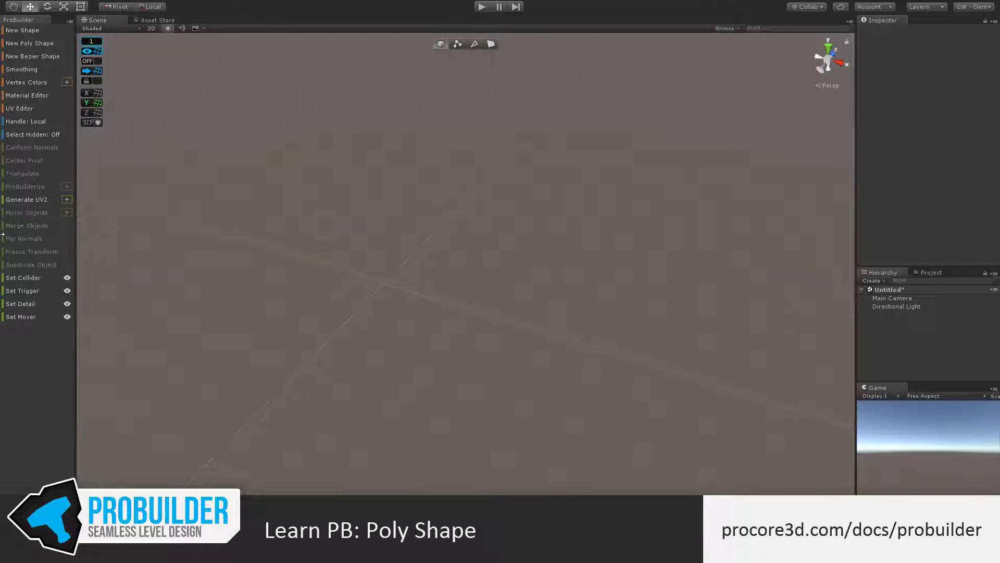
Create a new poly shape with a concave nine-point outline on the ground and extrude it to a height of about 2.18.
click(30, 44)
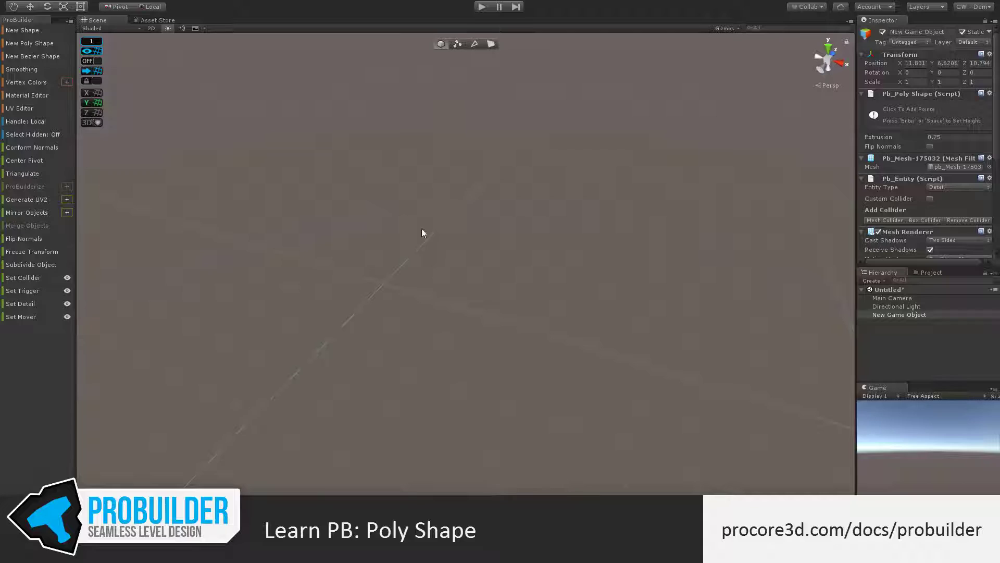
click(425, 182)
click(250, 225)
click(483, 384)
click(662, 302)
click(501, 274)
click(448, 259)
click(425, 183)
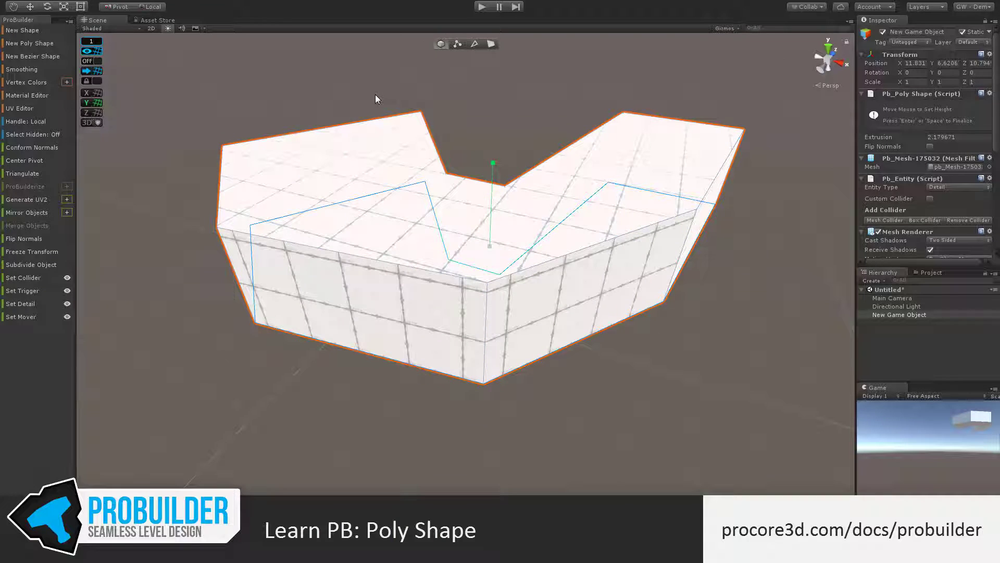
key(Return)
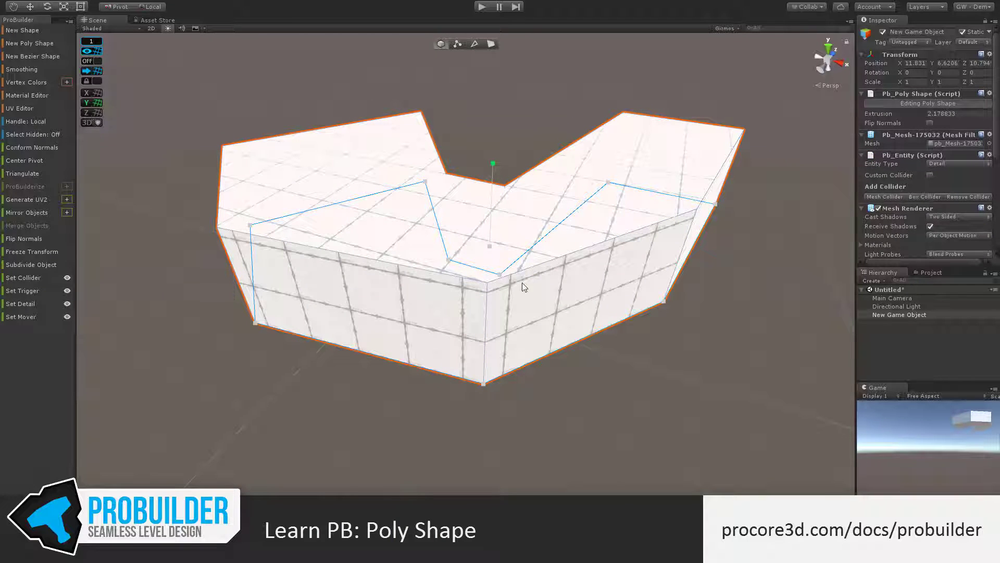
Add three points along the outline's front edges, and delete the original front corner point and the inward-pulled point on the left.
alt+drag(615, 376, 593, 363)
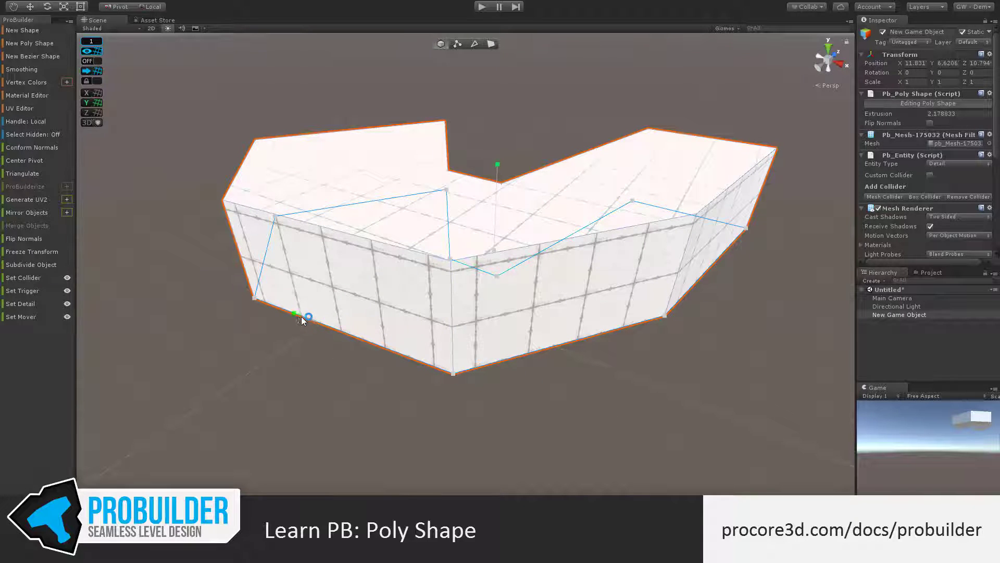
drag(299, 317, 329, 299)
drag(380, 331, 386, 374)
drag(552, 359, 526, 343)
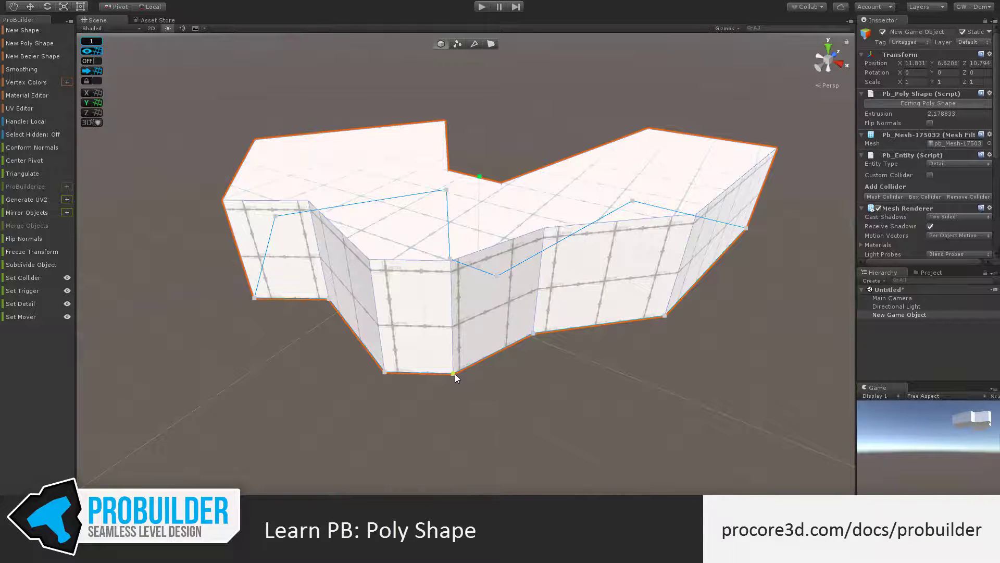
key(BackSpace)
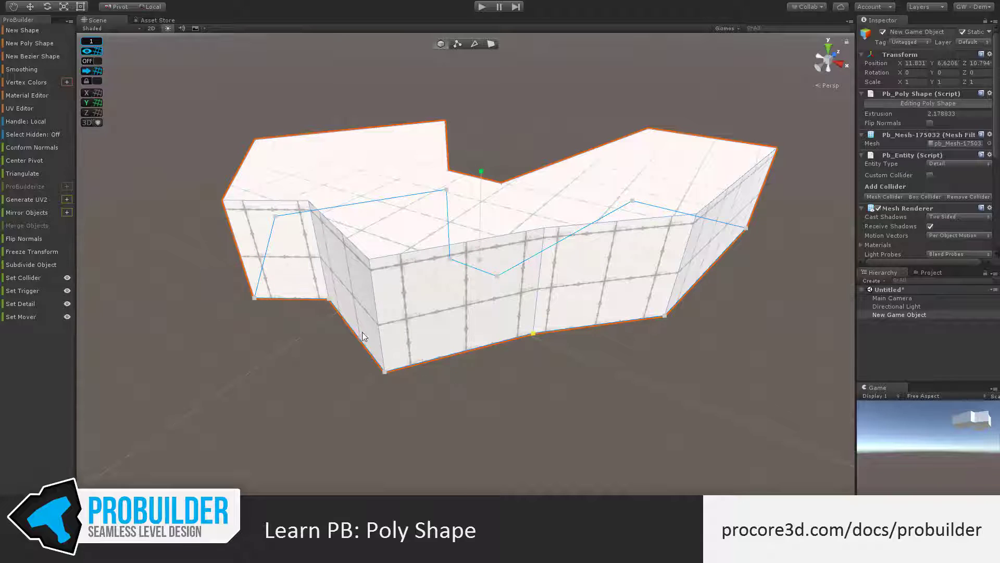
key(BackSpace)
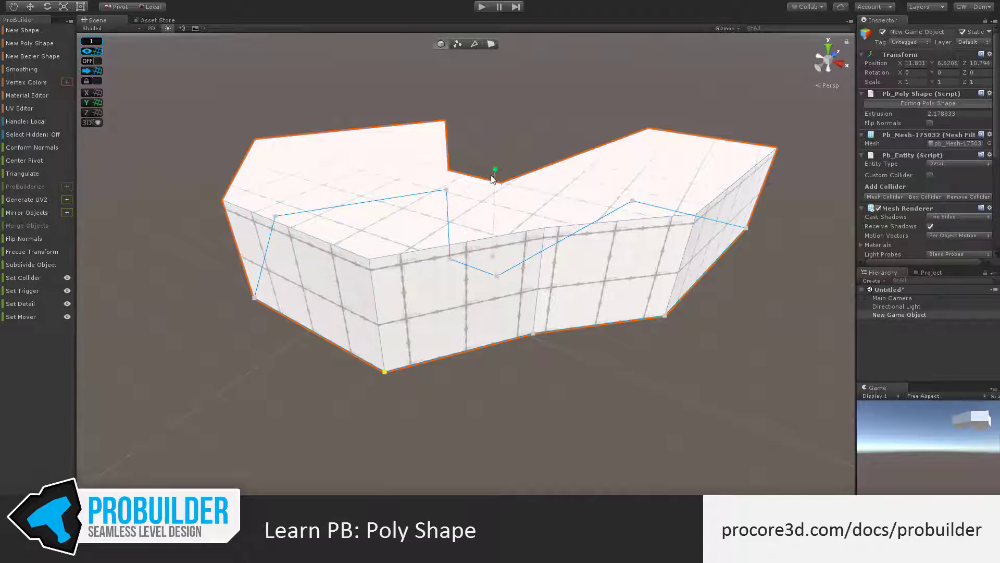
Raise the poly shape's height and set its extrusion to exactly 3.5.
drag(492, 180, 498, 158)
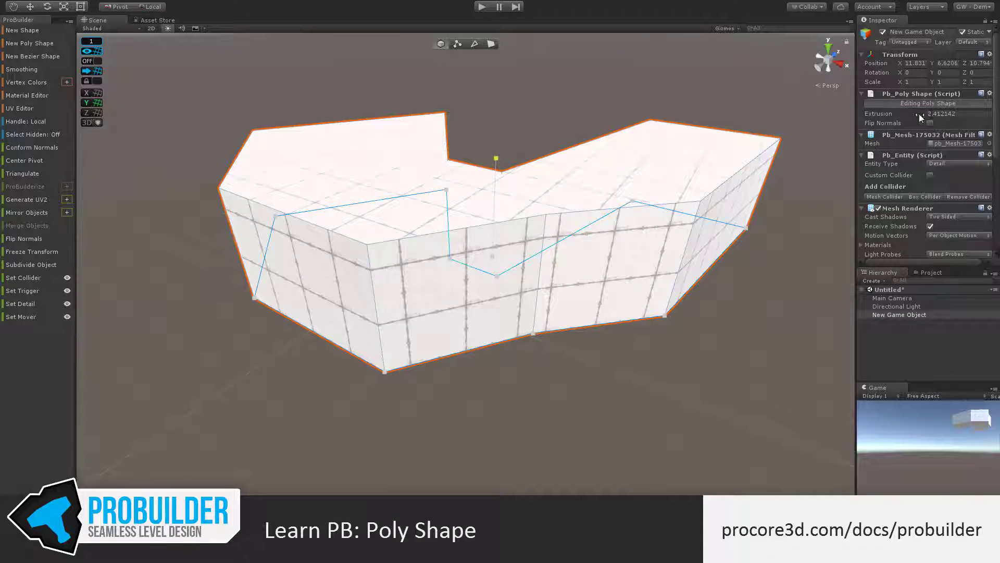
click(942, 111)
text(3.5)
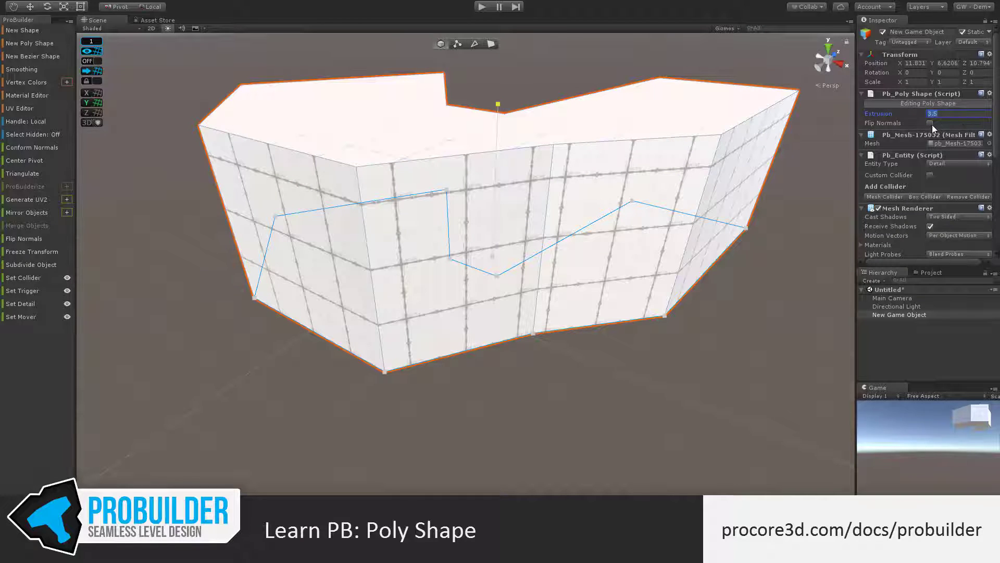
Turn Flip Normals on and off again for the poly shape, and finish editing it.
click(930, 123)
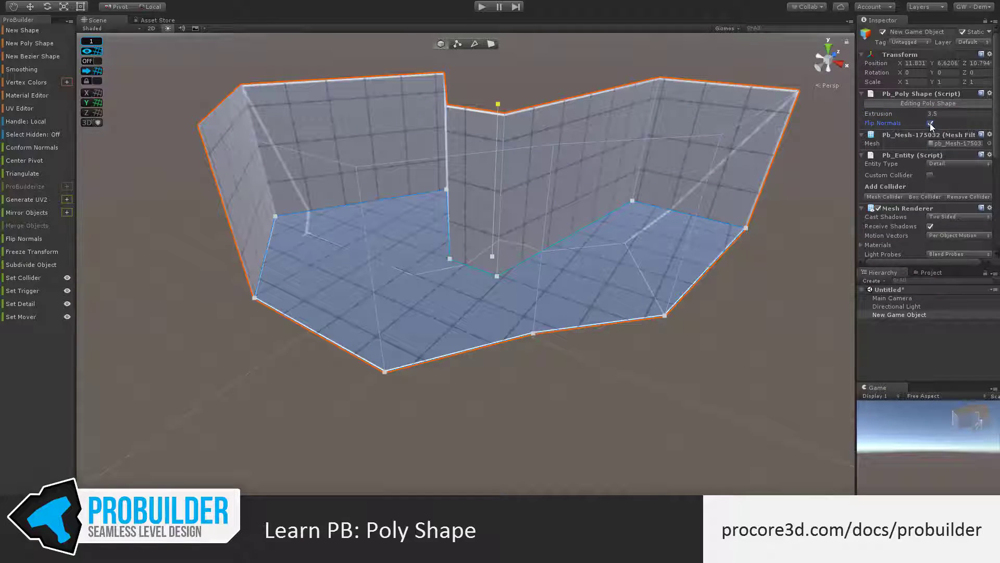
click(930, 123)
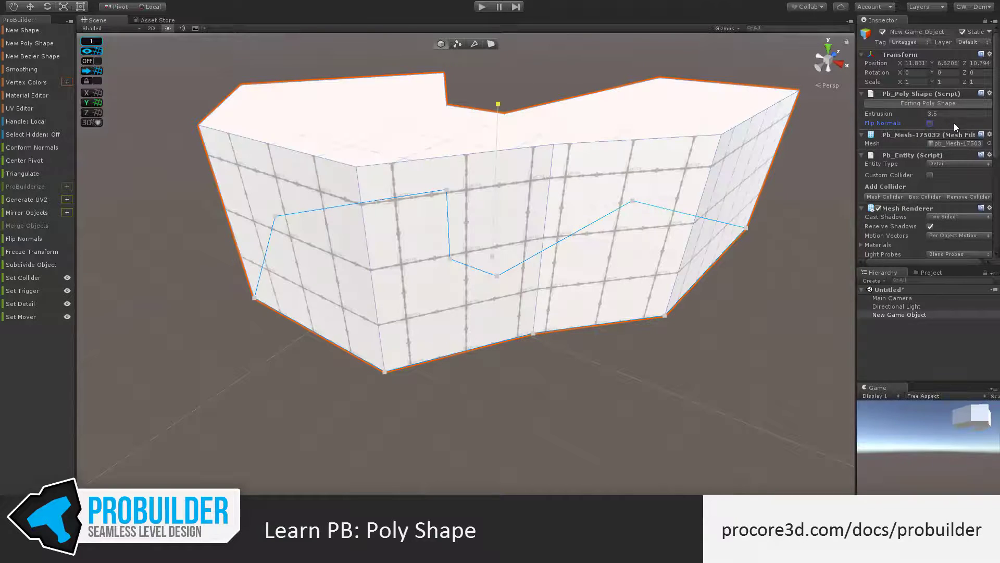
click(914, 103)
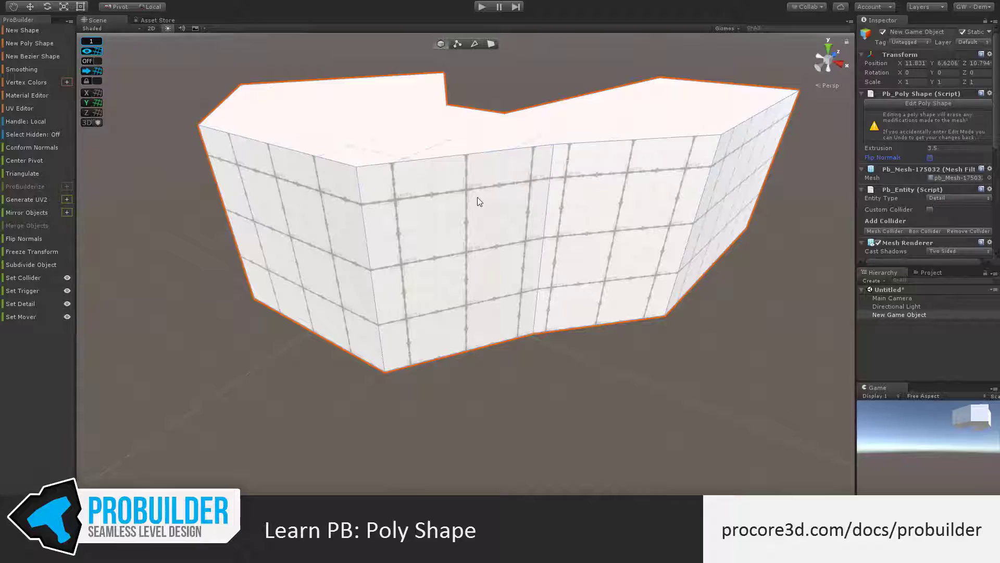
Try selecting a top corner in vertex mode, pass through edge mode, and select the top face in face mode.
alt+drag(471, 197, 470, 248)
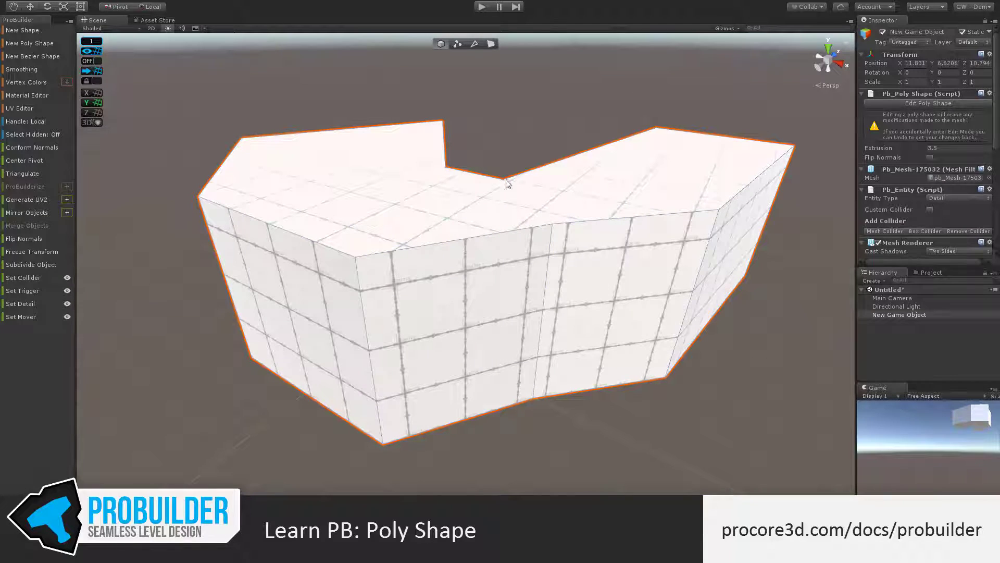
click(458, 44)
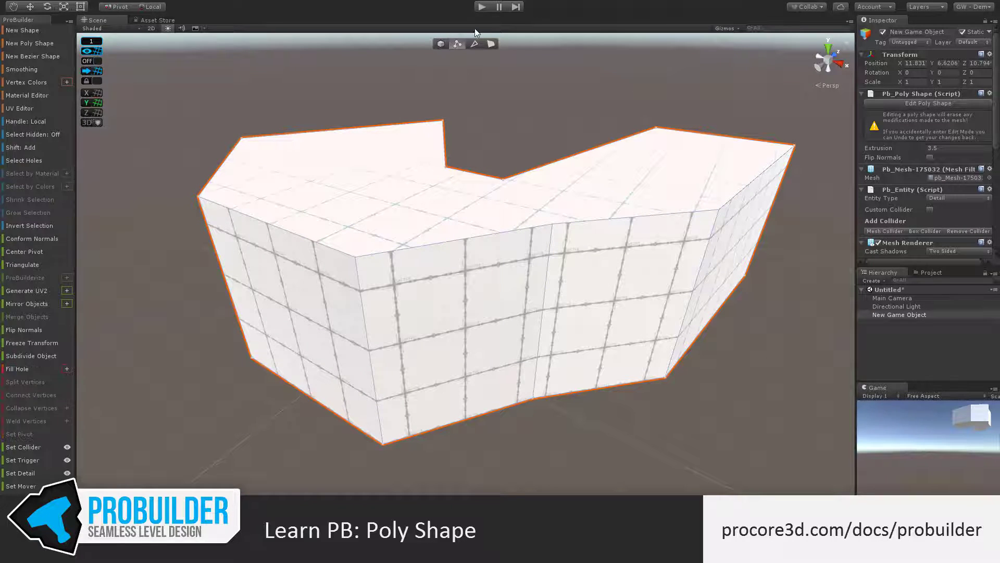
click(357, 255)
click(474, 43)
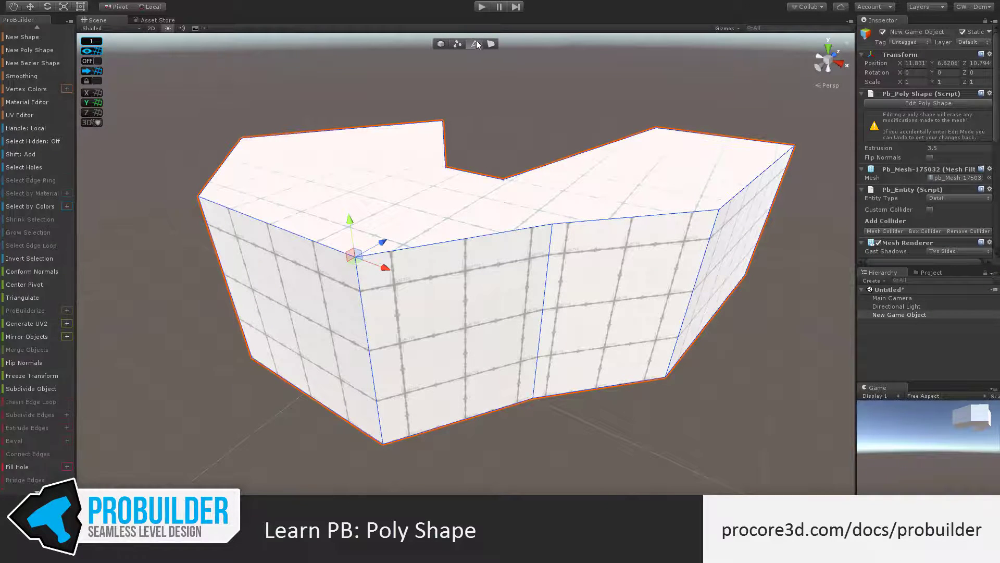
click(491, 44)
click(365, 188)
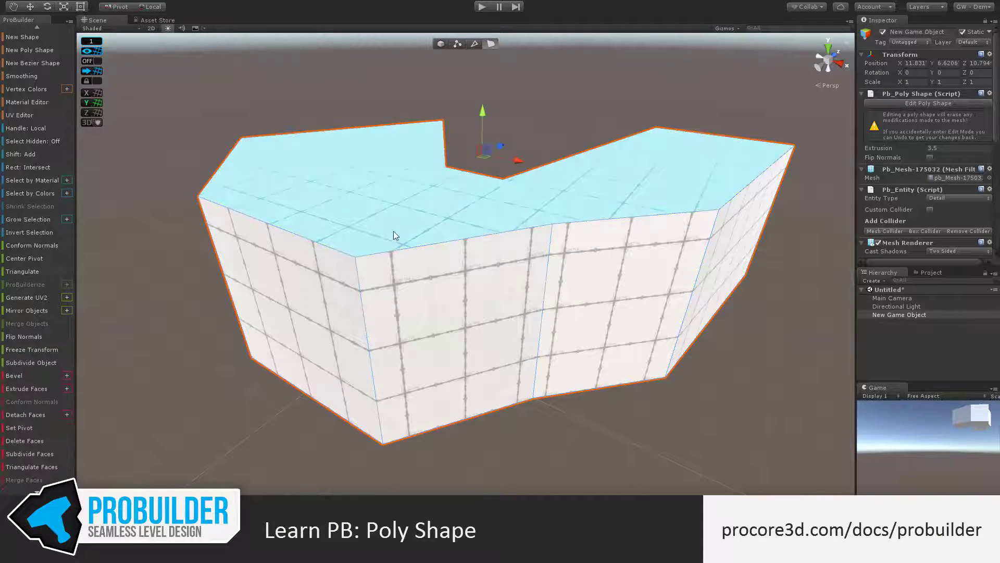
Inset the front-left face, extrude the inset face outward into a block, and undo the last move of that face.
click(432, 290)
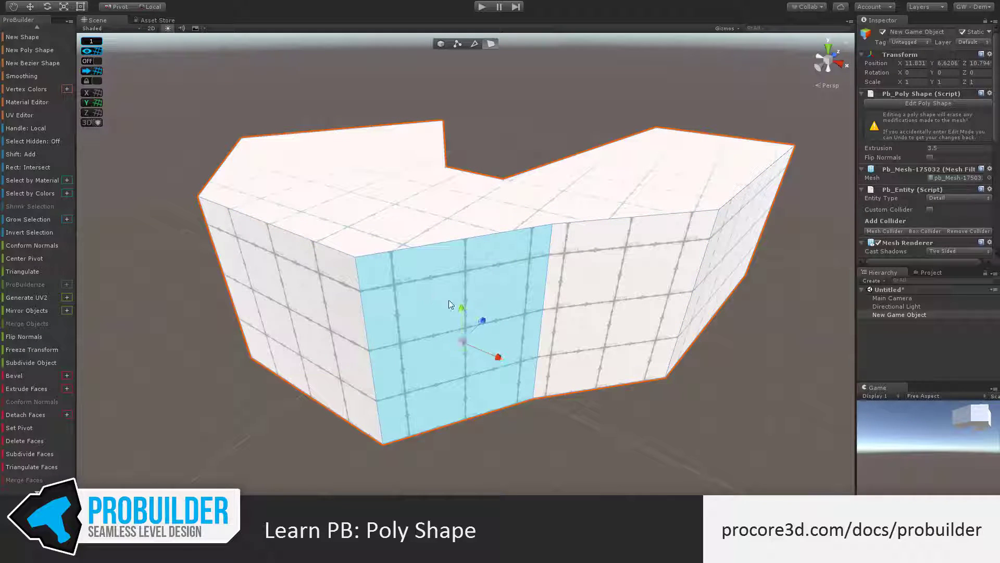
key(ctrl+e)
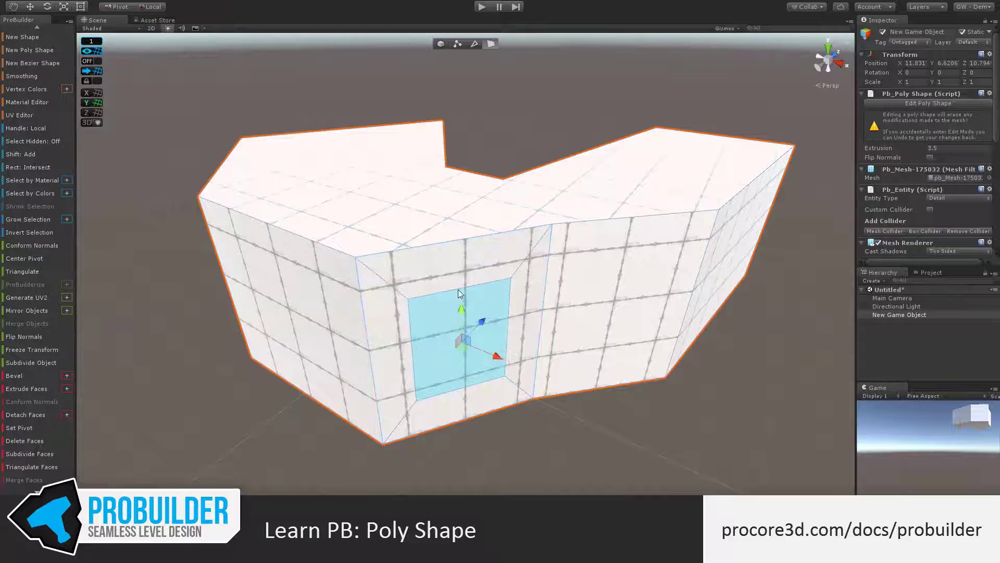
key(ctrl+e)
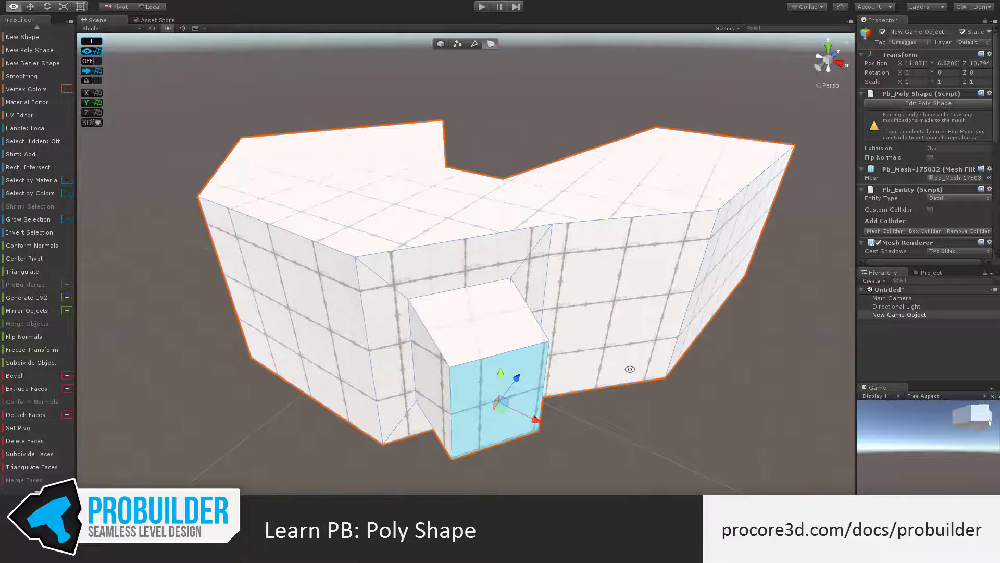
alt+drag(630, 370, 596, 427)
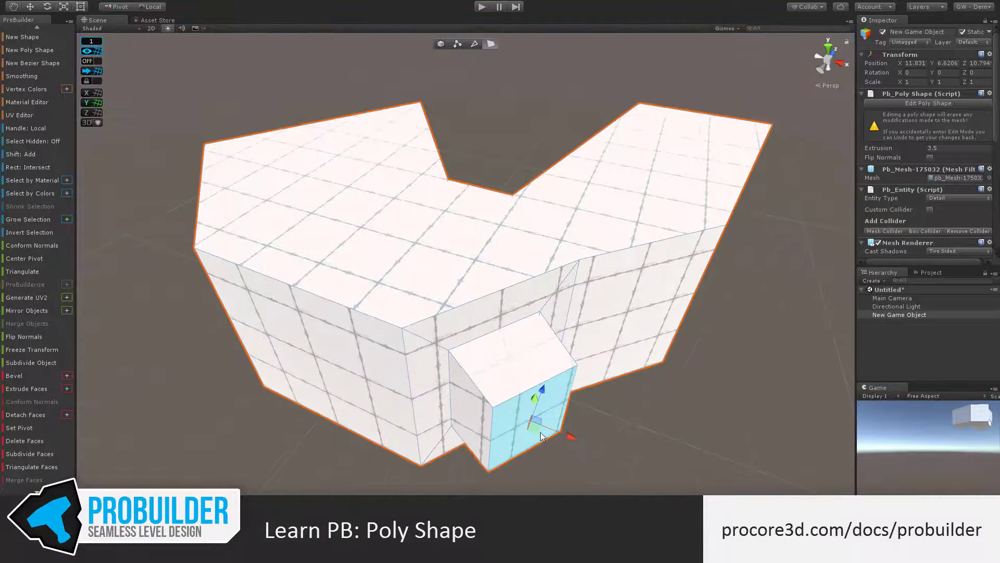
alt+drag(509, 460, 559, 375)
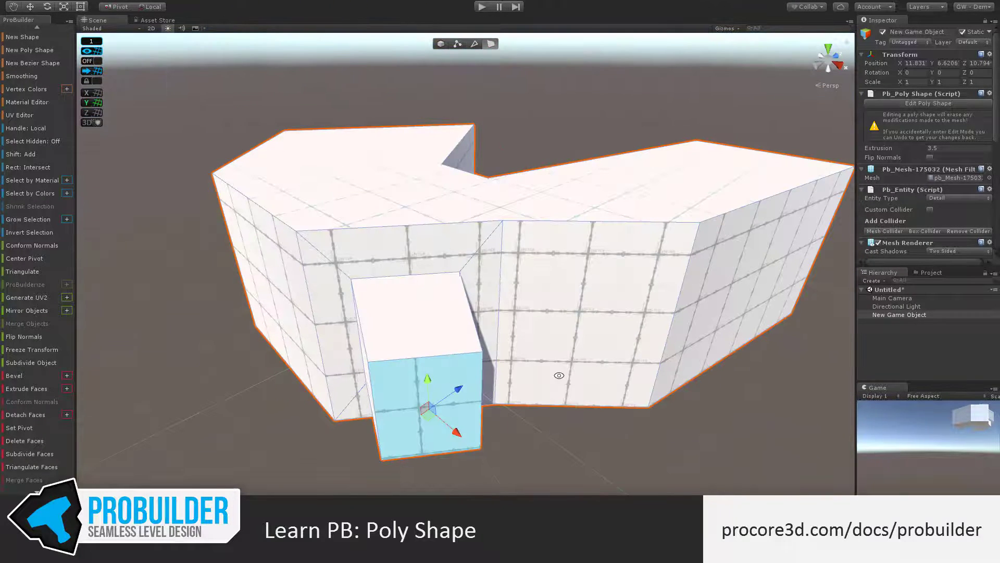
key(ctrl+z)
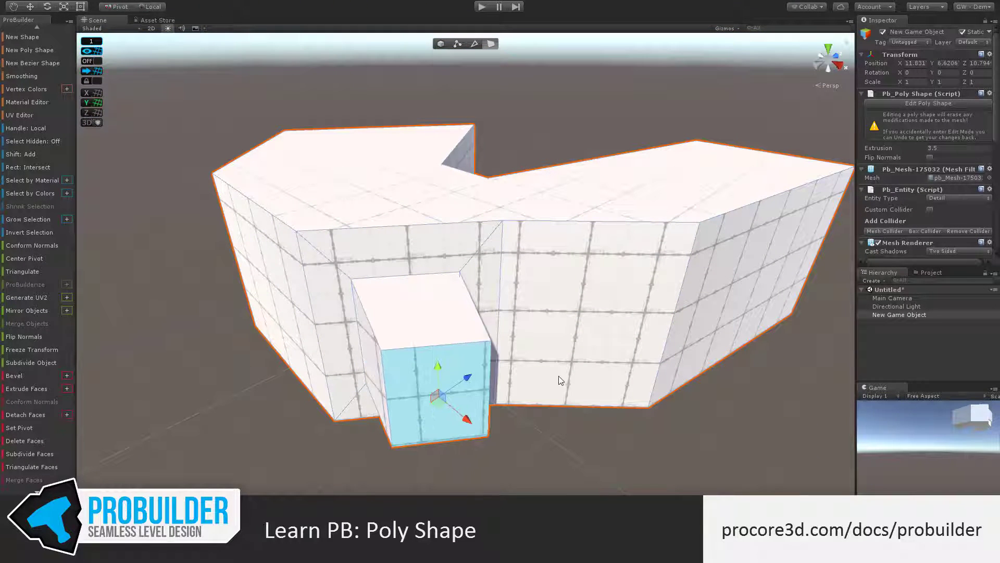
Re-enter poly shape editing on the modified mesh and undo it to restore the extruded block.
click(948, 103)
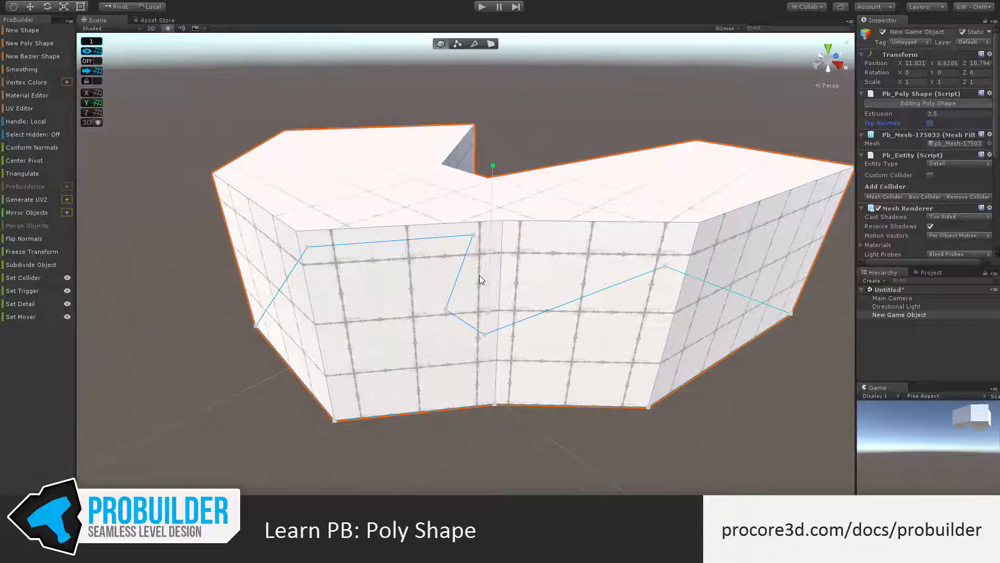
key(Return)
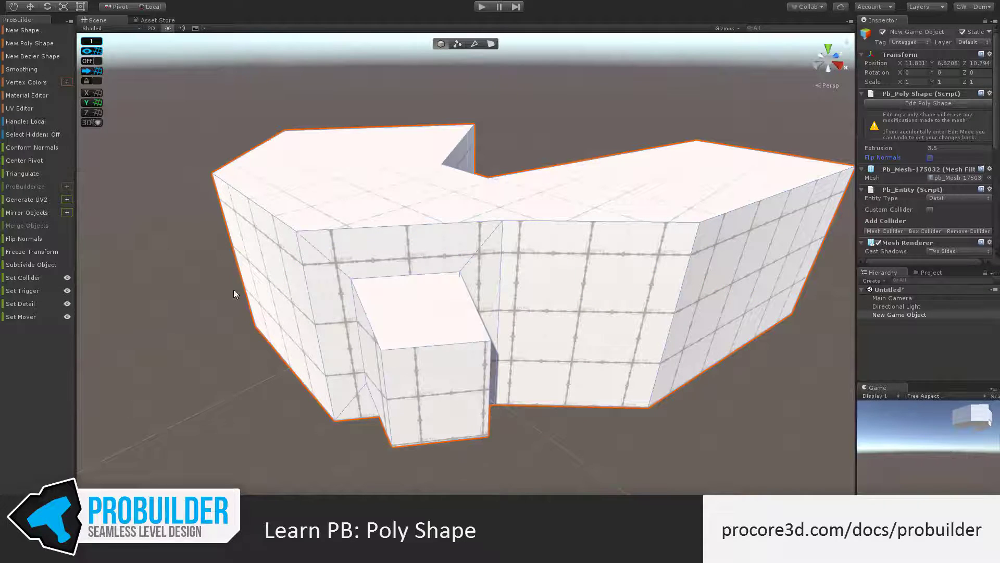
Create a six-point L-like poly shape directly on the mesh's shaded side wall and extrude it about 0.19.
alt+drag(233, 289, 434, 326)
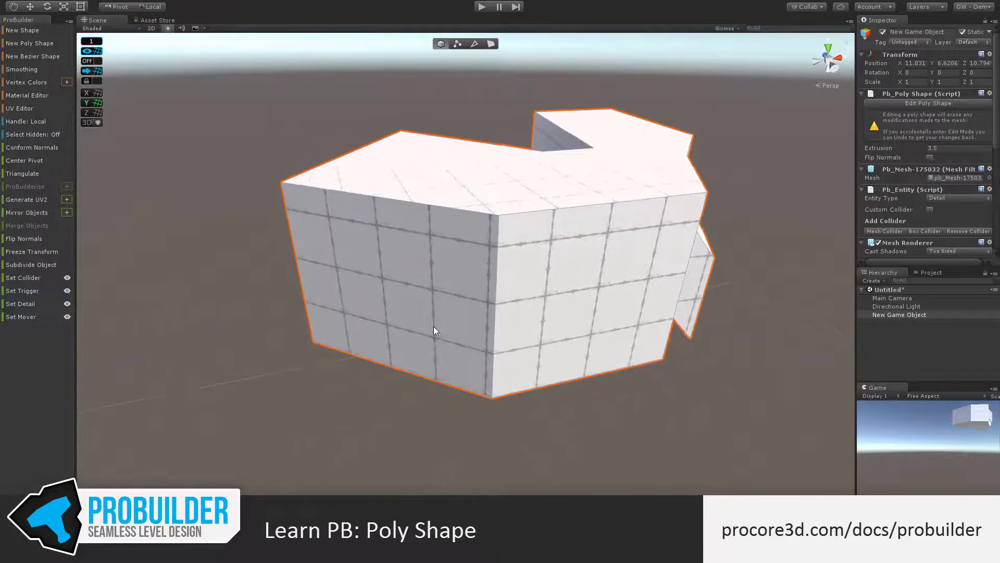
click(34, 43)
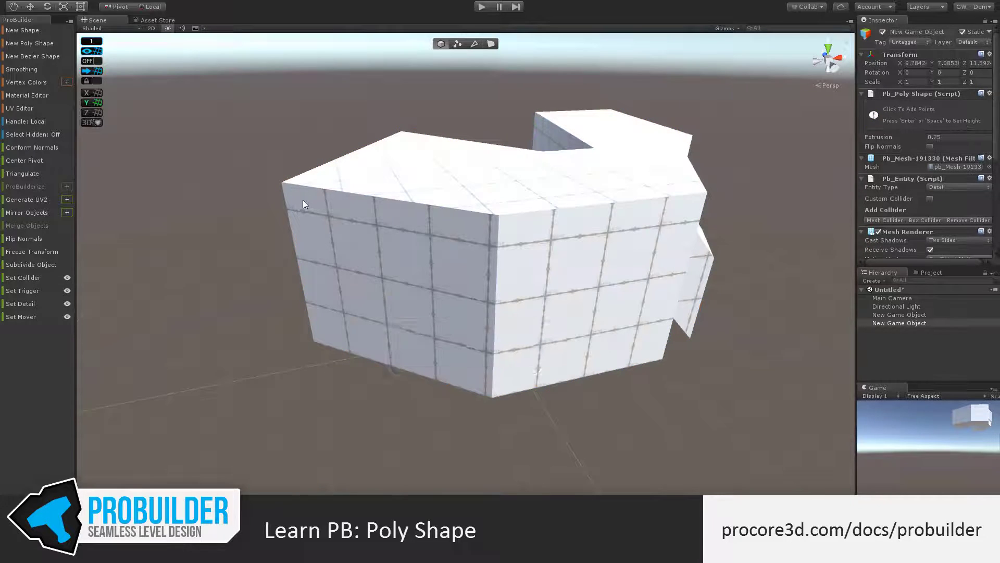
click(468, 229)
click(298, 198)
alt+drag(306, 224, 279, 336)
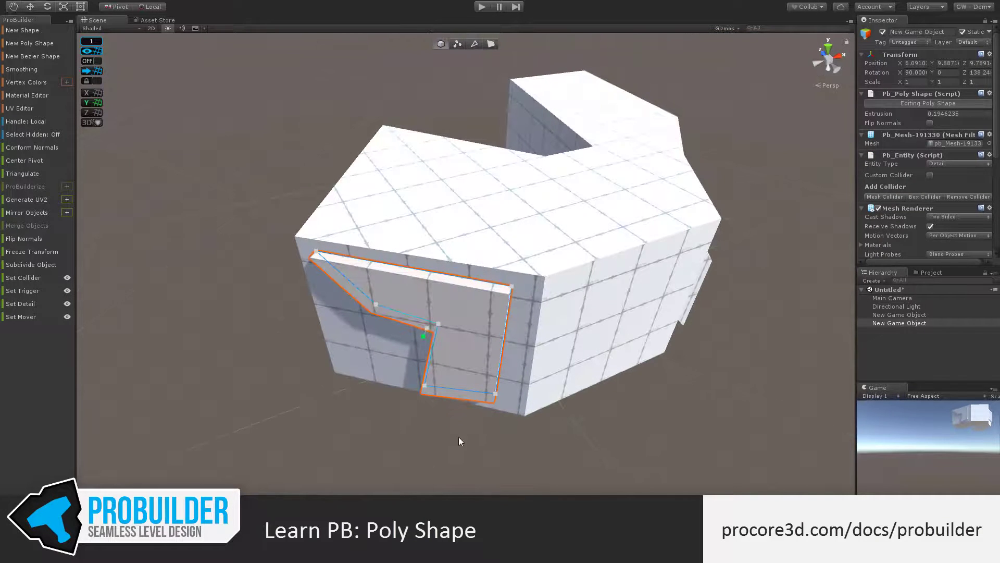
Create a six-point notched poly shape on the adjacent bright wall and extrude it about 0.32.
click(18, 45)
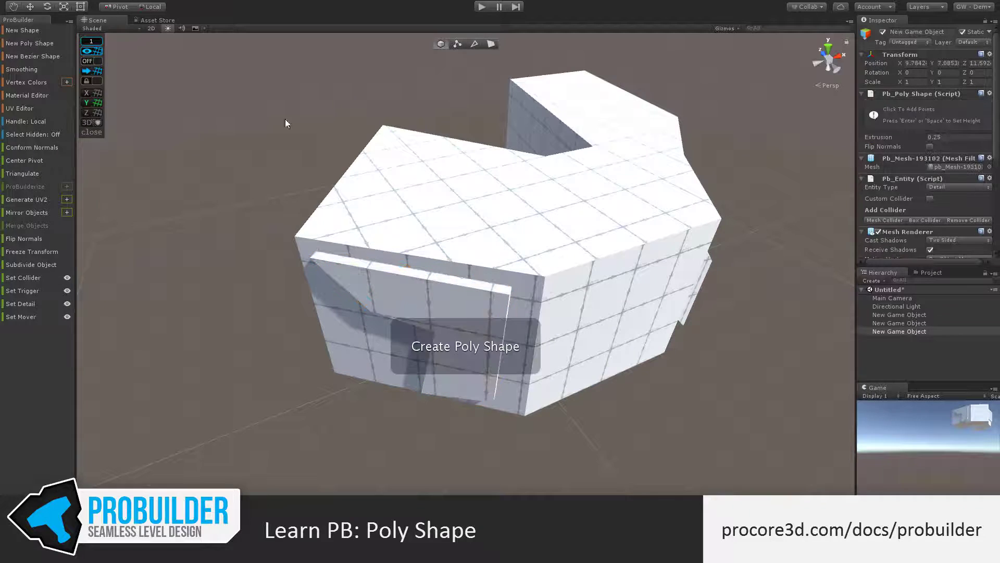
click(556, 288)
click(694, 245)
click(655, 344)
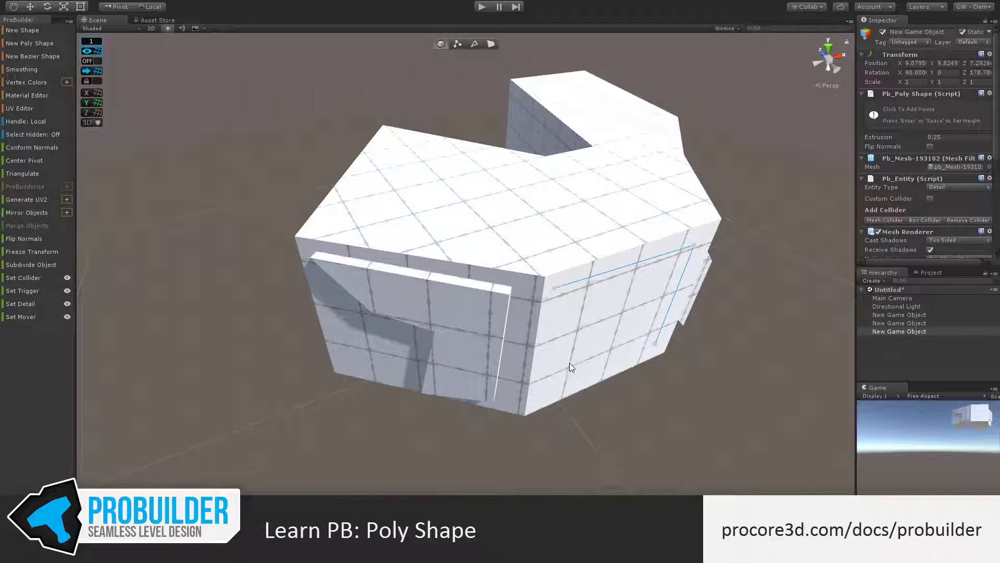
click(572, 362)
click(615, 315)
click(568, 311)
click(555, 290)
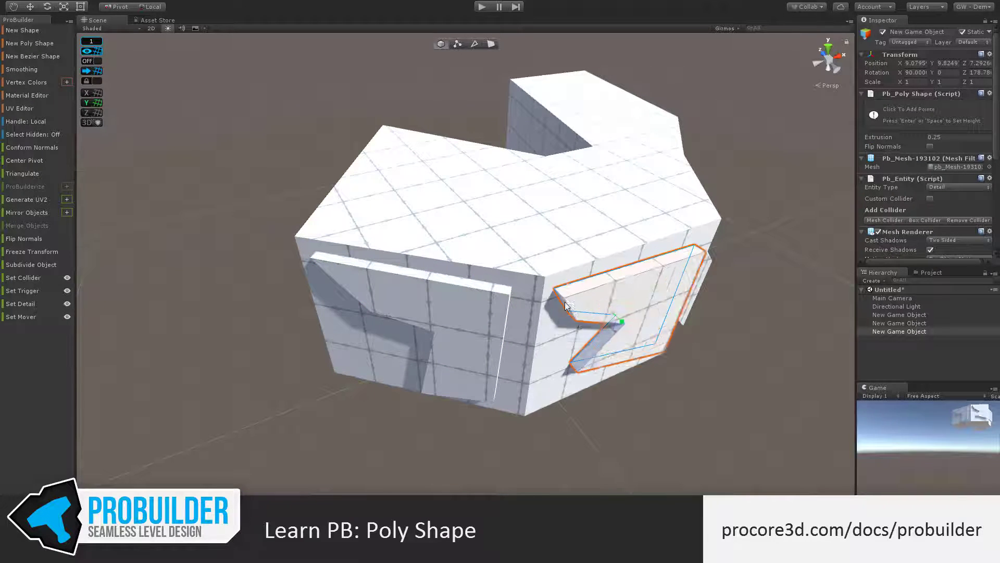
click(575, 419)
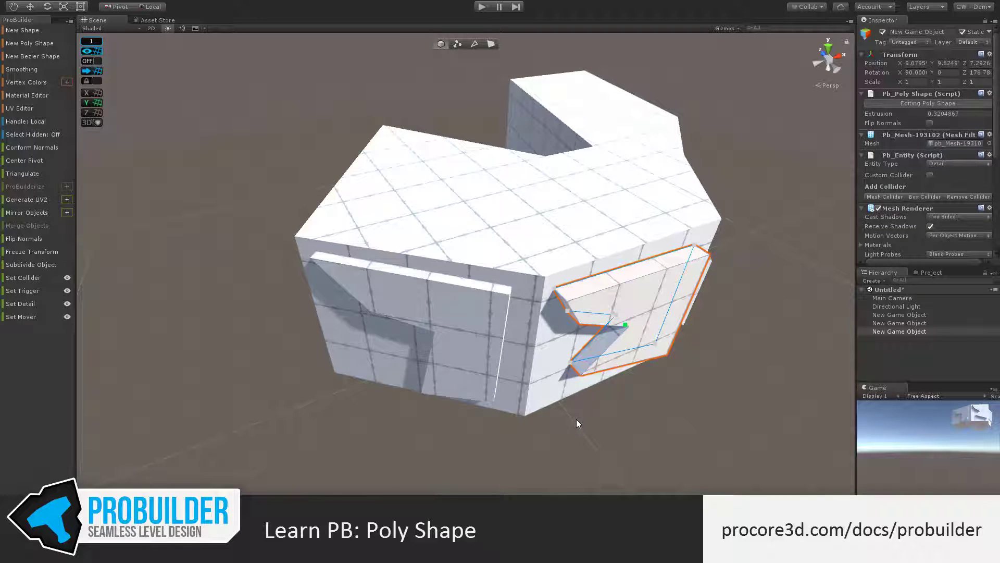
Finish editing the notched wall shape and delete it, the large base mesh and the remaining L-like shape to clear the scene.
key(Return)
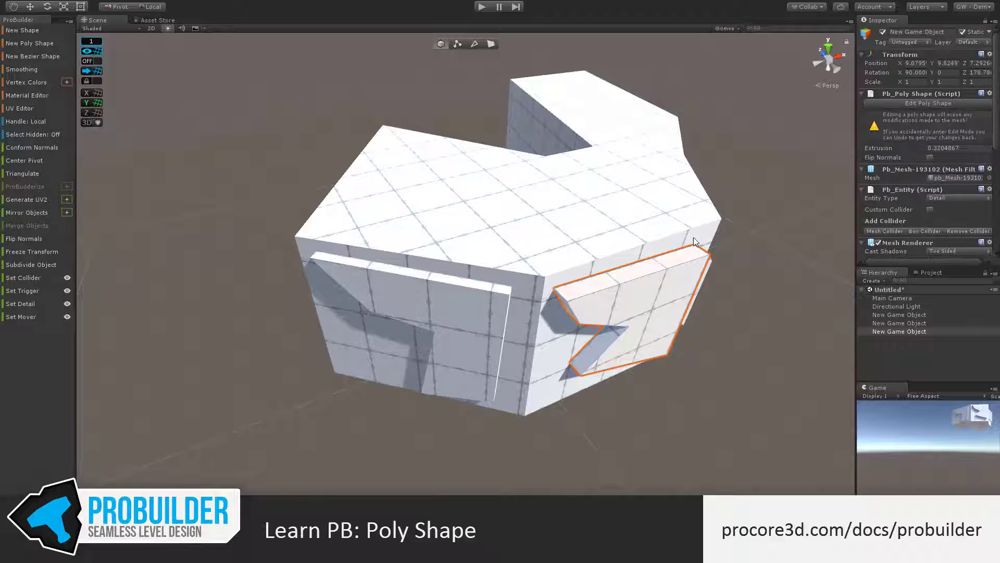
key(Delete)
click(693, 237)
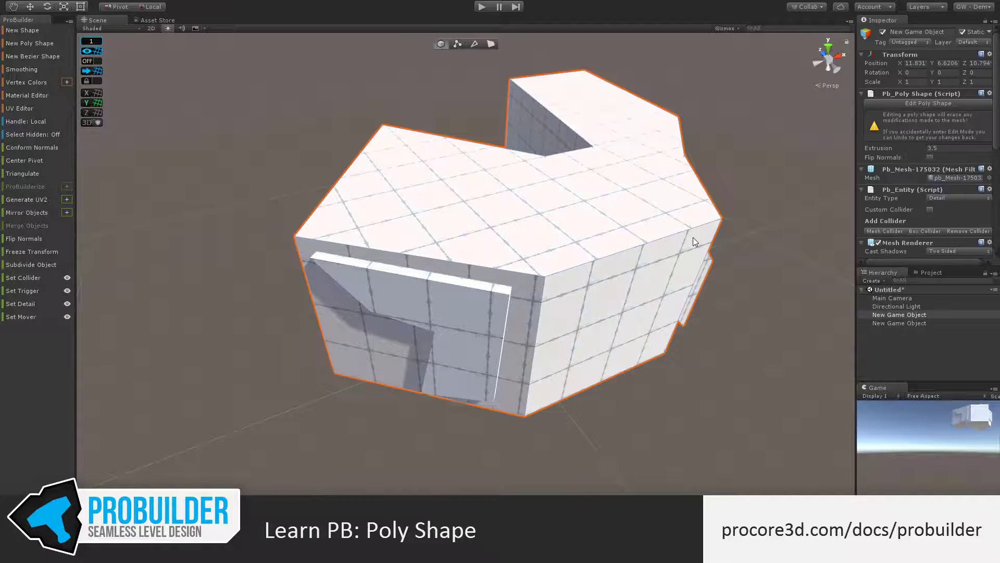
key(Delete)
click(486, 309)
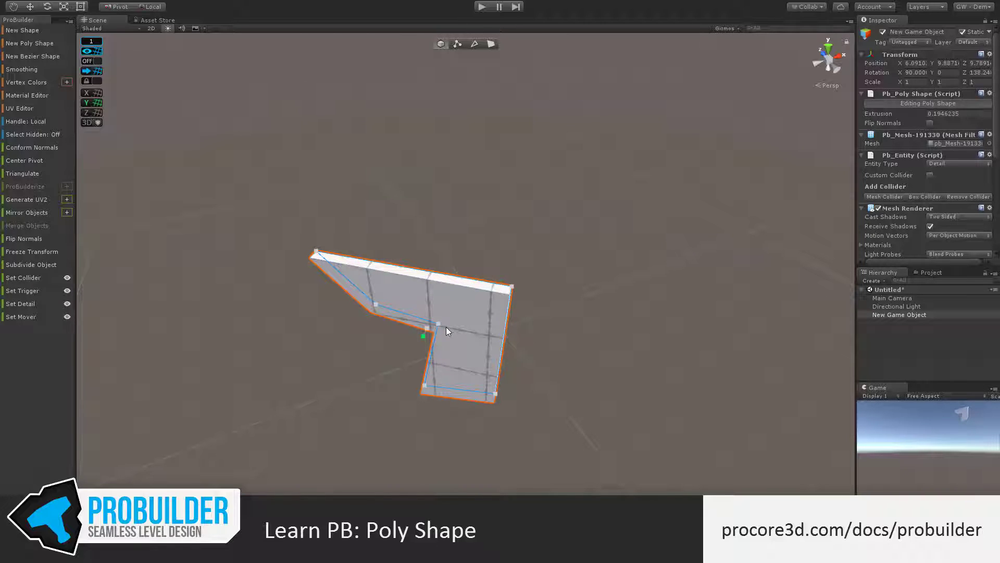
key(Return)
click(955, 107)
click(946, 104)
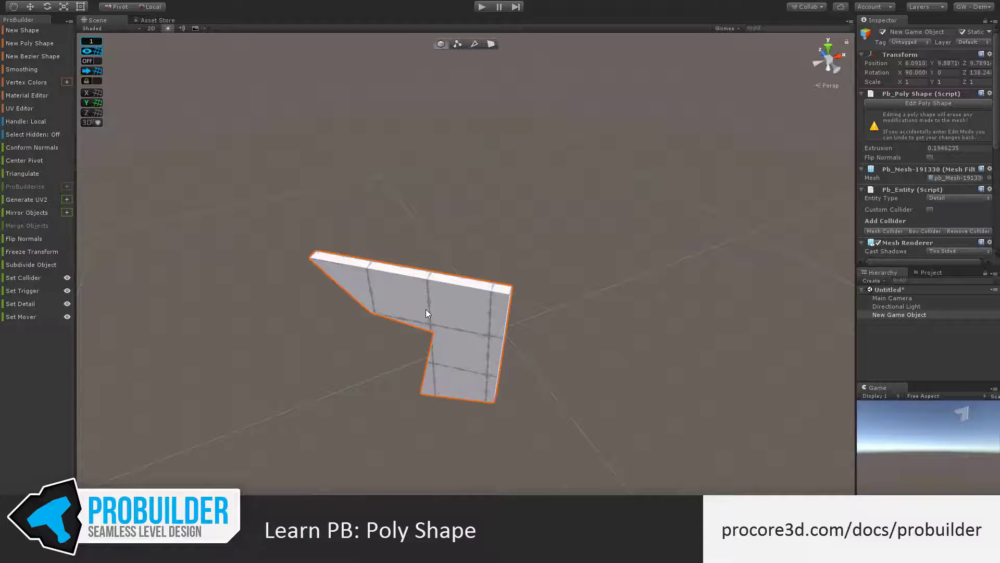
key(Delete)
alt+drag(426, 309, 430, 361)
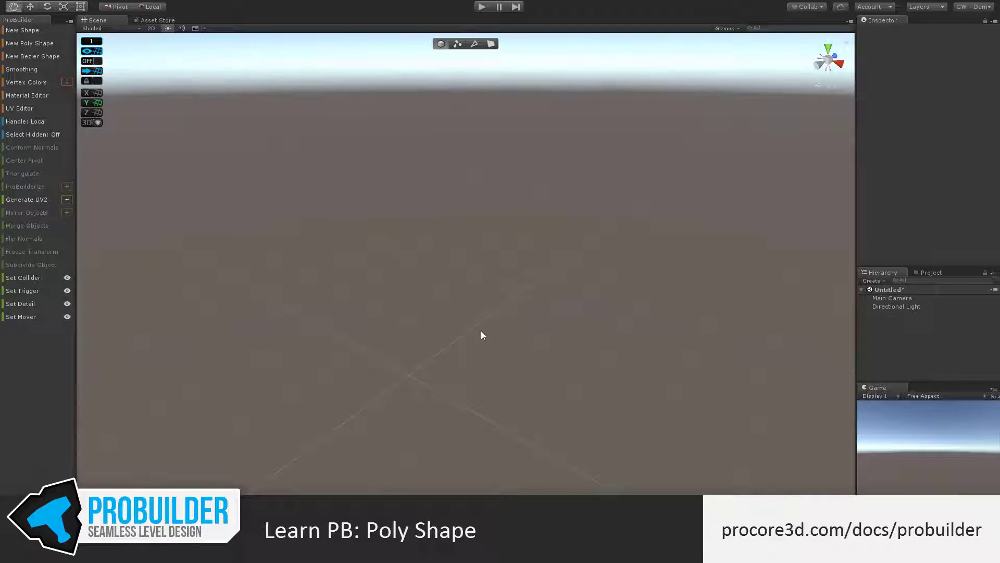
Turn on grid snapping, outline an eight-point angled L-like poly shape on the grid, and extrude it 3.
click(95, 62)
alt+drag(475, 303, 297, 330)
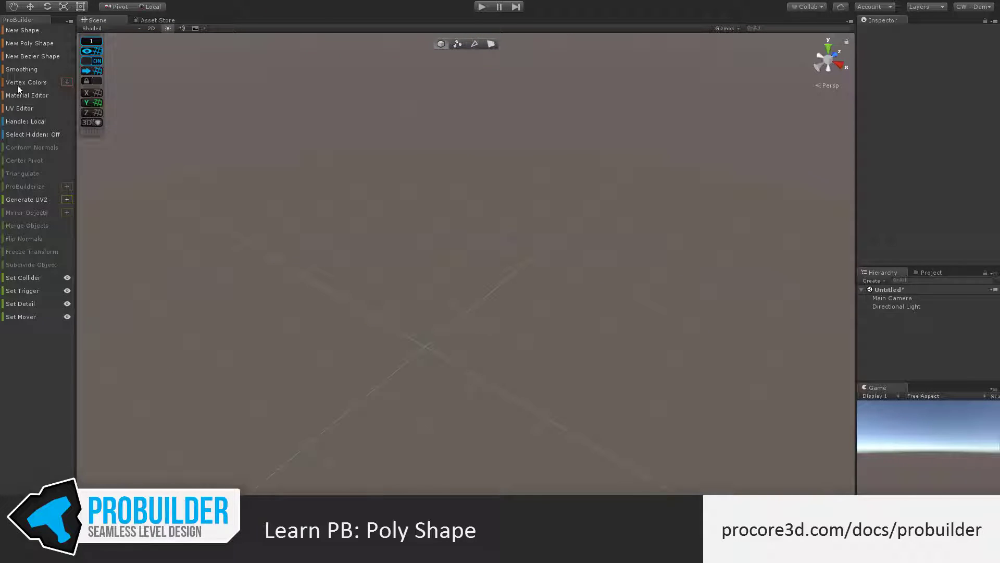
click(36, 43)
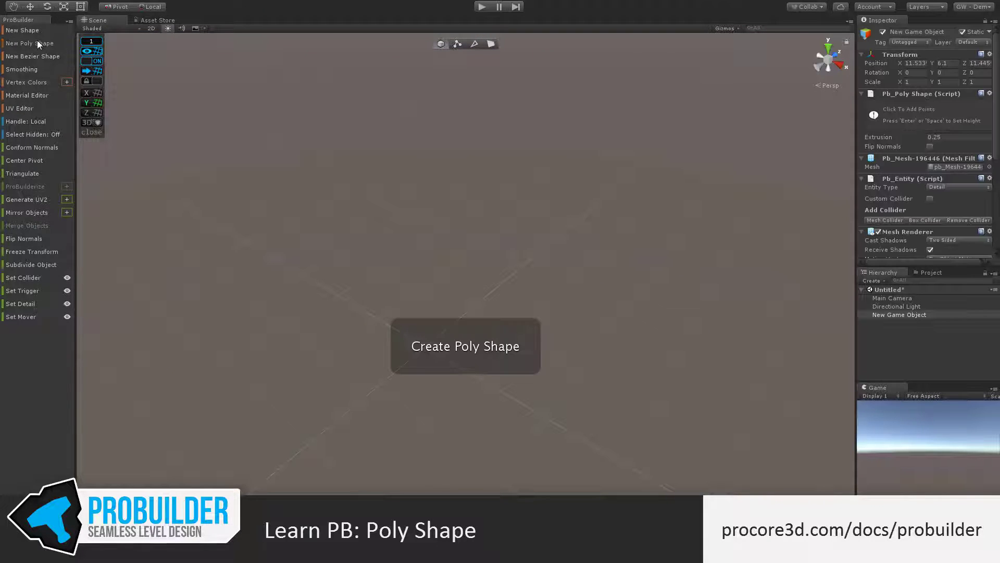
click(273, 257)
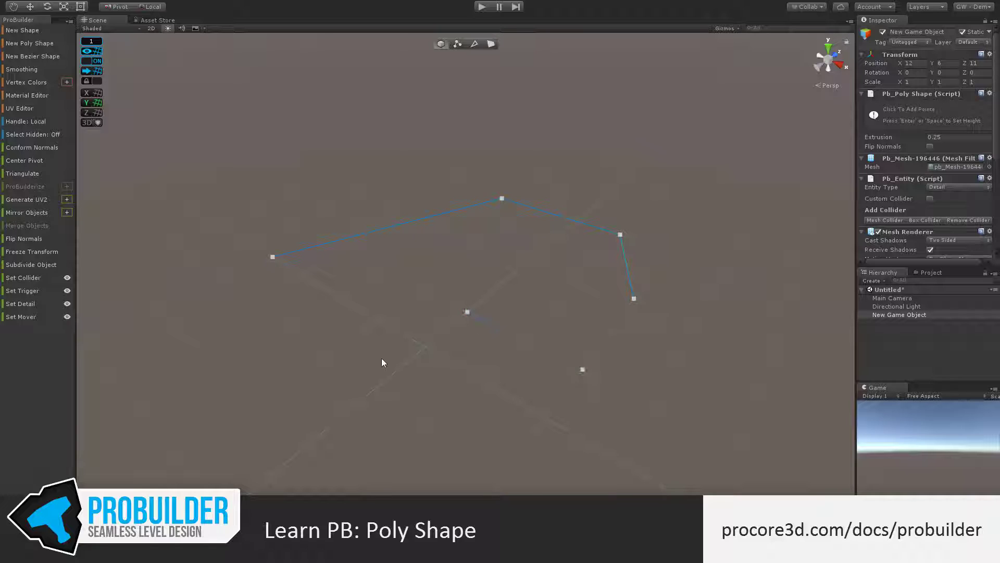
click(286, 327)
click(273, 258)
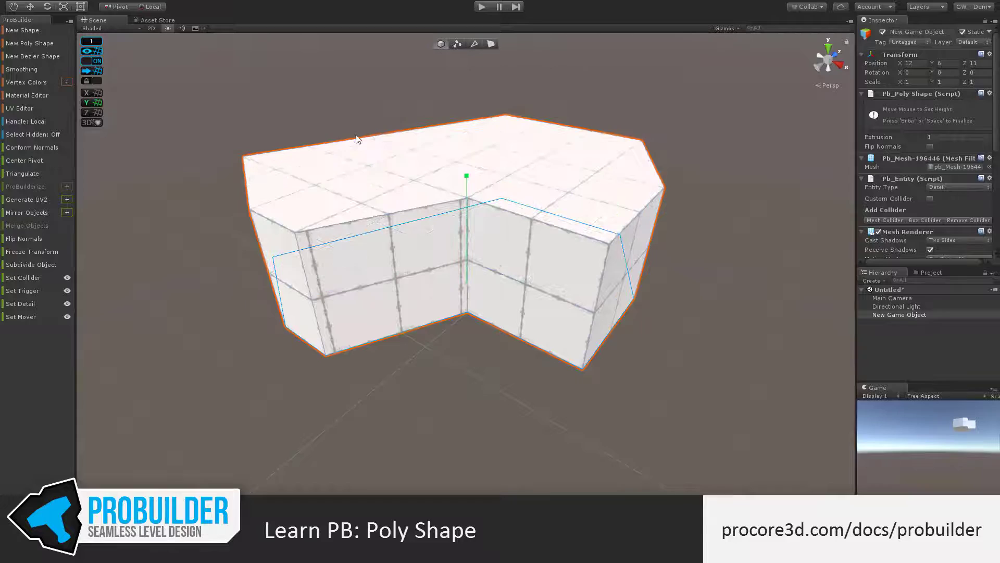
key(Return)
Insert an extra point beside the base outline's front corner and move points along the grid, extending the corner outward to reshape the walls.
alt+drag(699, 286, 424, 352)
alt+drag(671, 380, 329, 185)
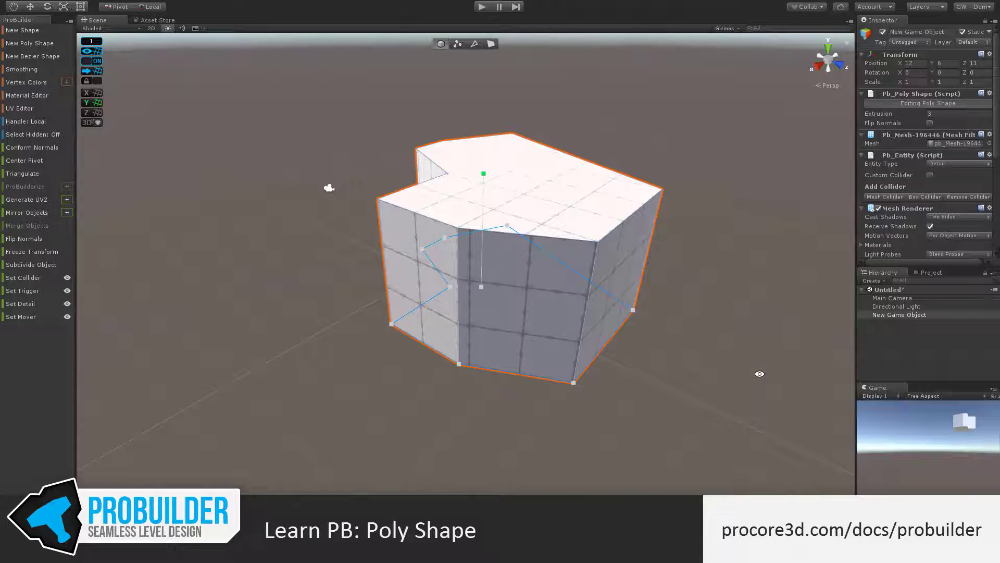
click(575, 382)
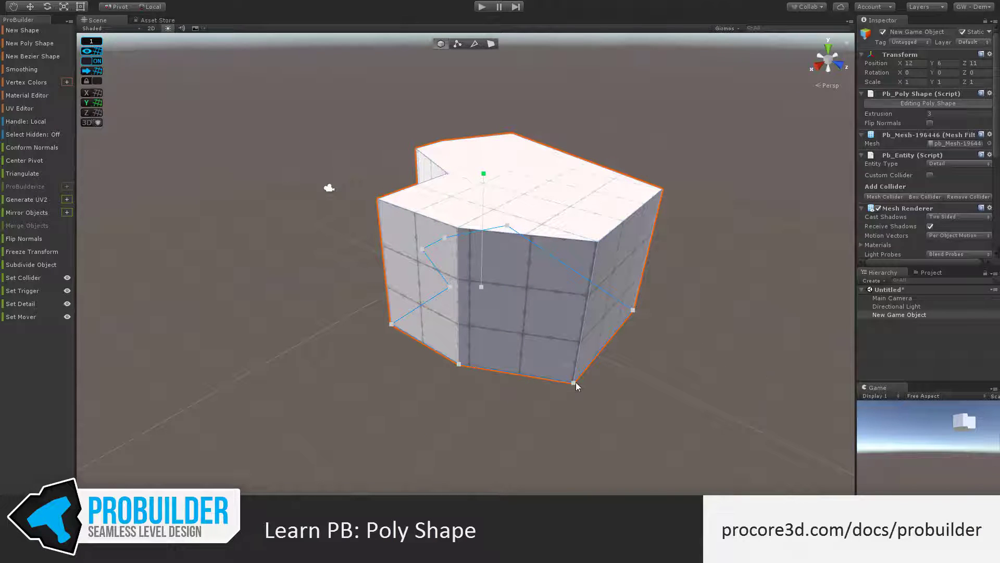
click(616, 405)
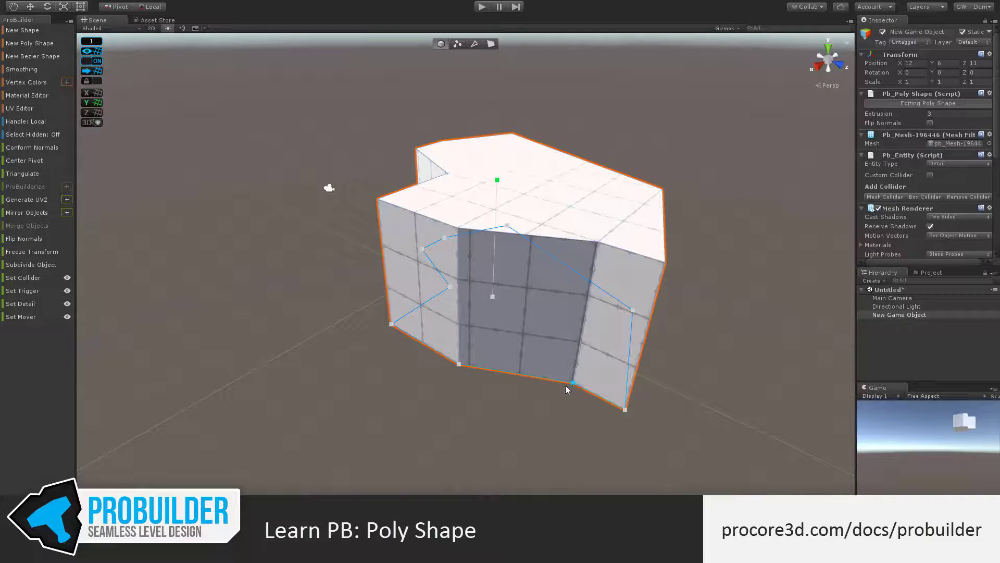
drag(565, 385, 523, 375)
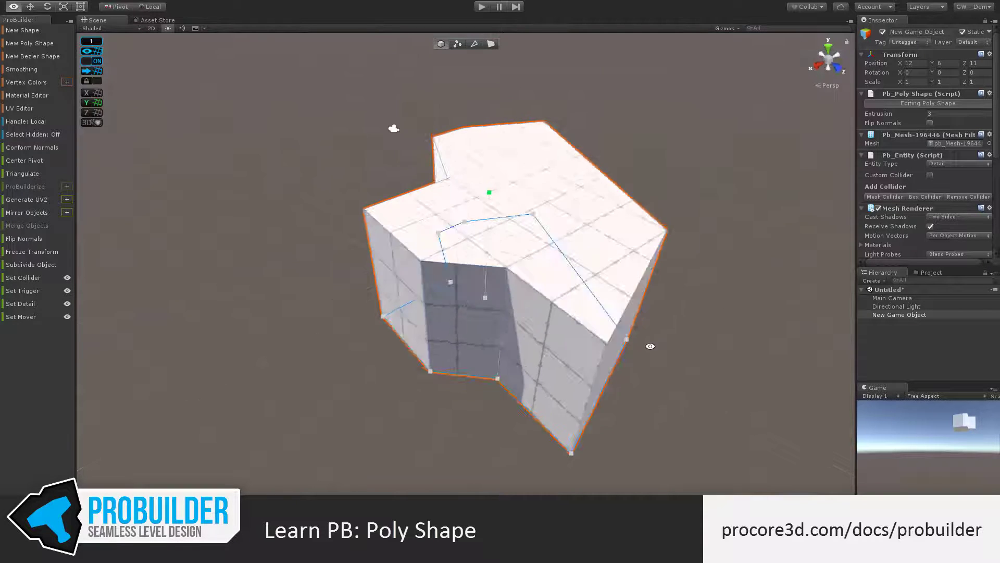
alt+drag(731, 311, 464, 324)
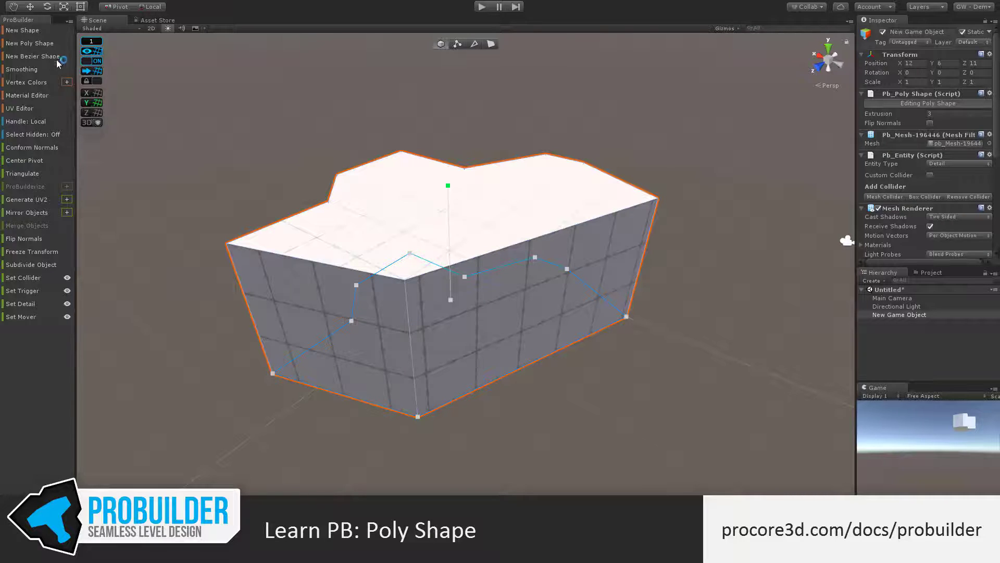
Create an eight-point U-shaped poly shape on the mesh's long shaded wall and extrude it 1.
click(41, 44)
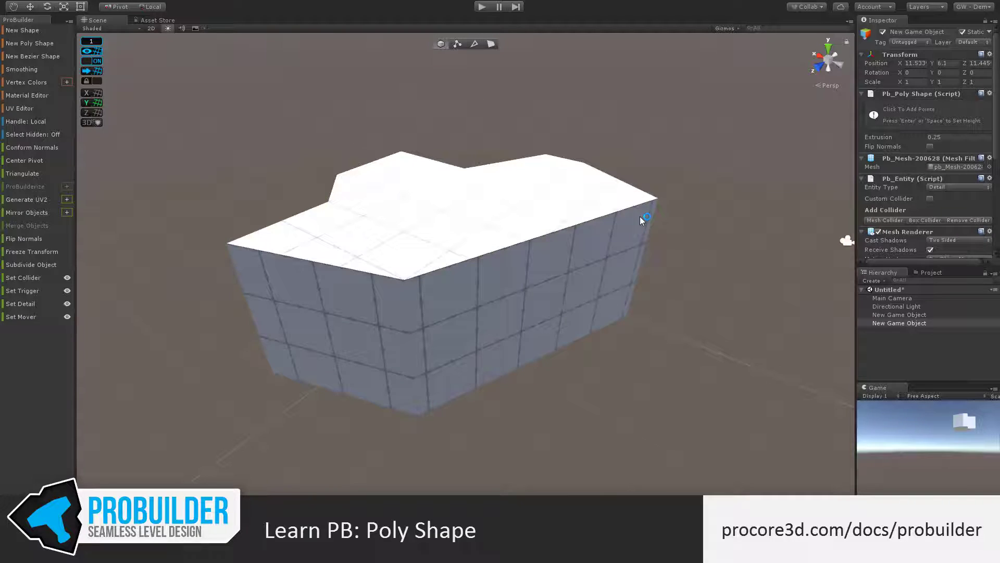
click(612, 310)
key(Return)
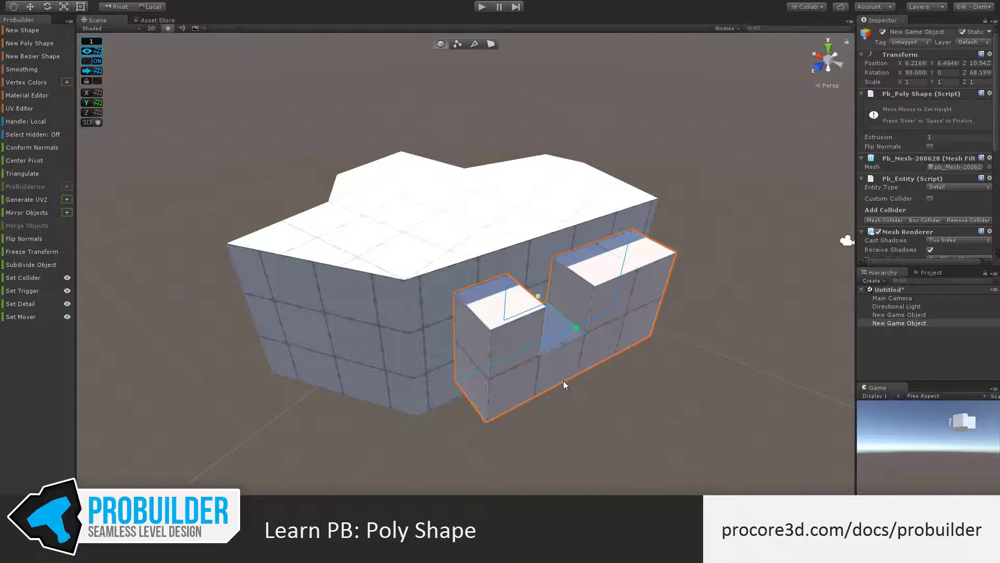
key(Return)
Move the U-shaped block along the wall to position 6.058, 6.265, 10.143.
alt+drag(571, 382, 577, 338)
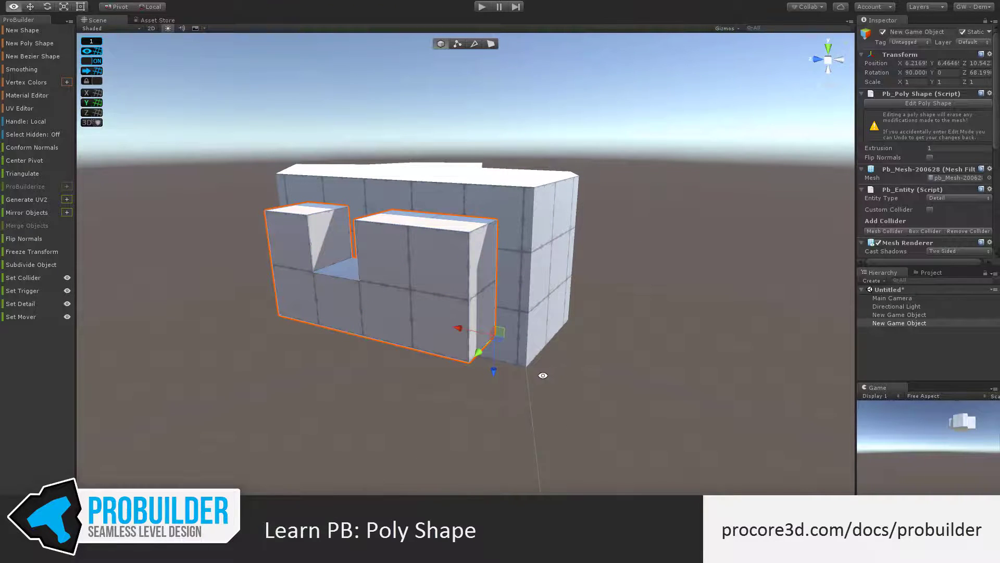
alt+drag(518, 376, 580, 304)
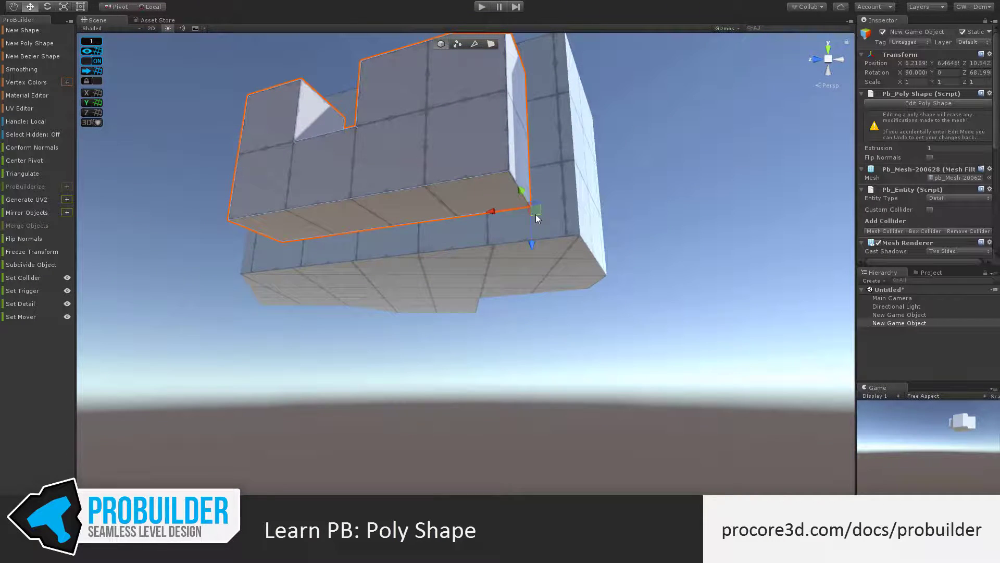
drag(536, 215, 559, 195)
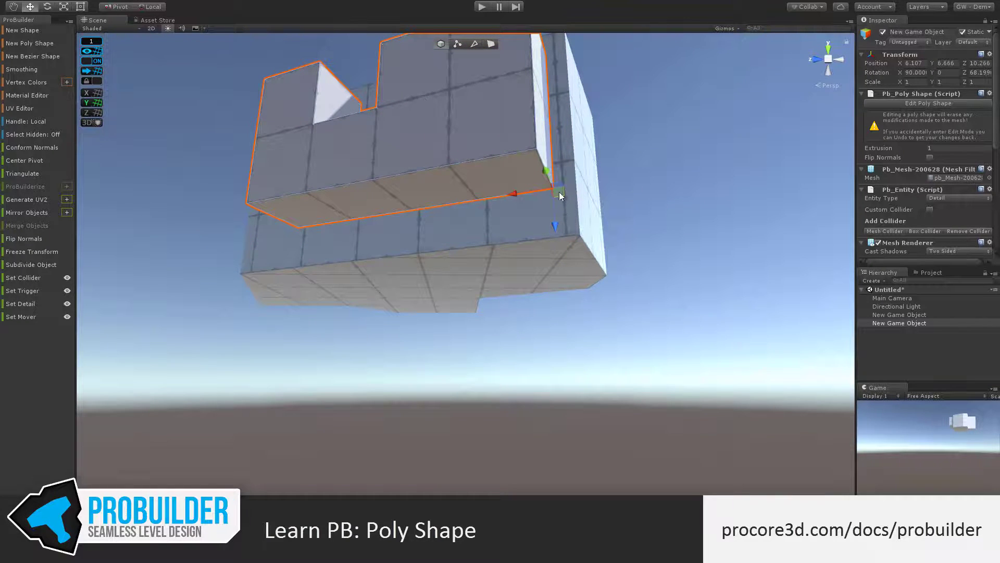
drag(559, 192, 574, 221)
alt+drag(669, 99, 620, 250)
middle_drag(592, 322, 608, 280)
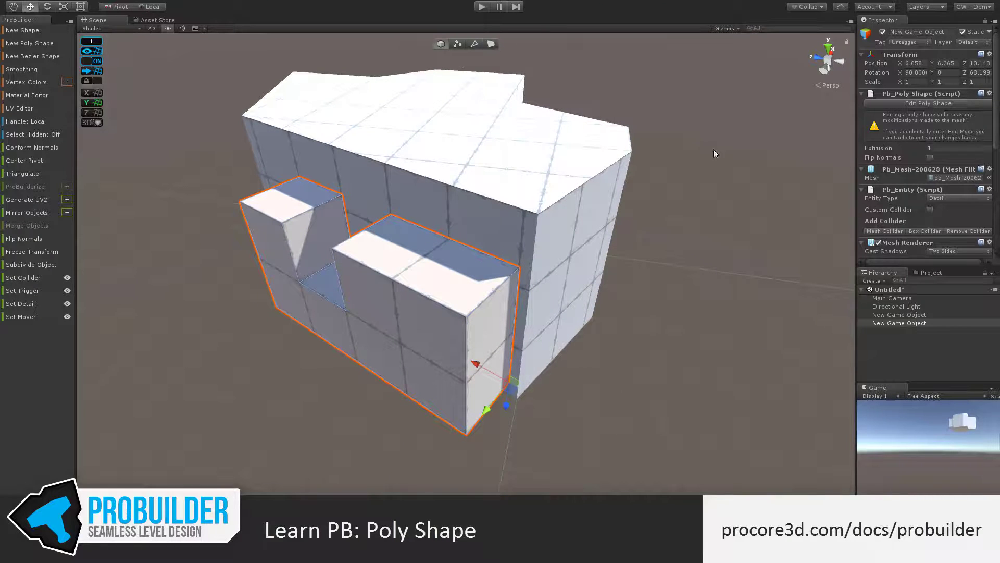
Re-enter poly shape editing on the U-shaped block, move an upper notch corner point to slope that side, and finalize with extrusion 1.
click(953, 103)
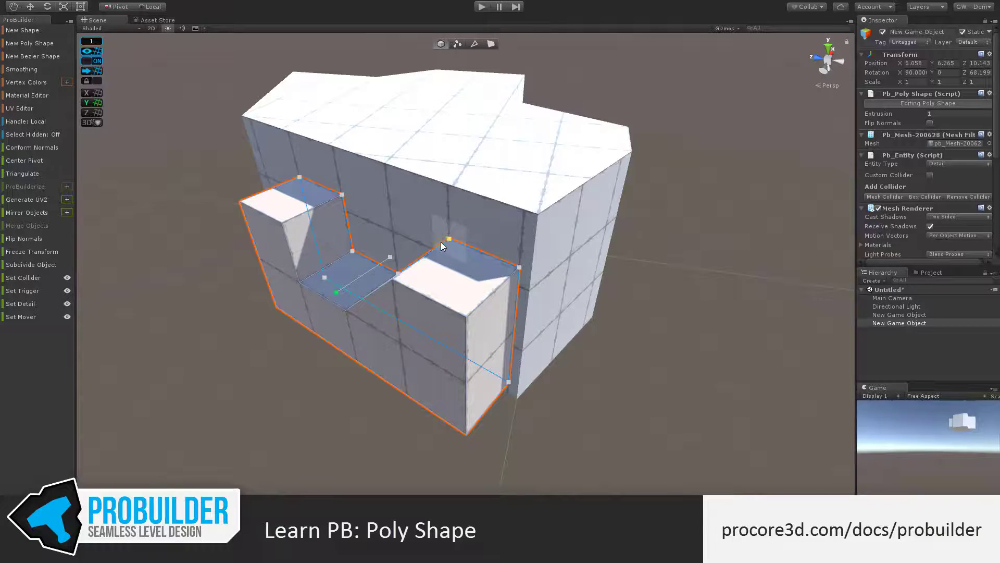
alt+drag(450, 237, 498, 298)
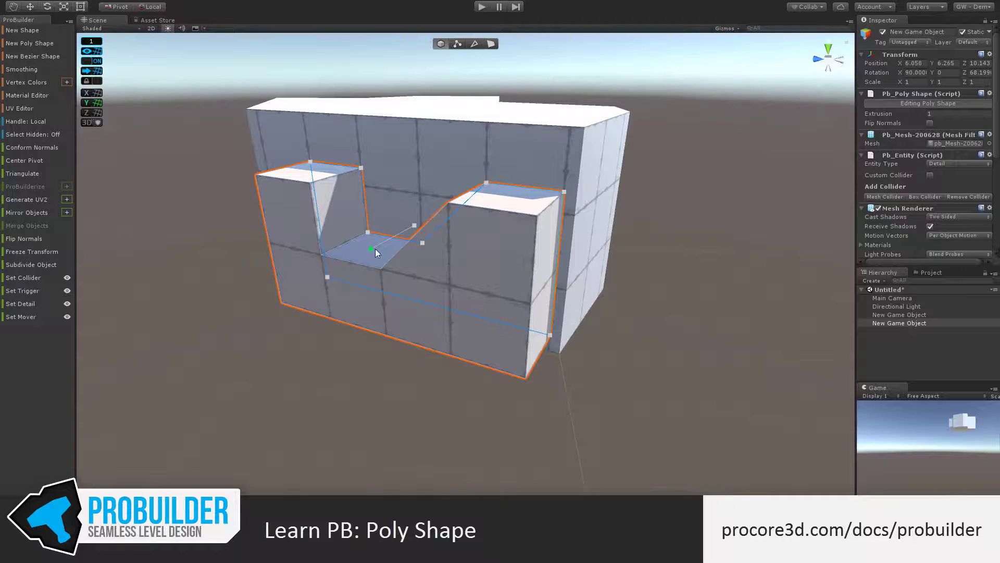
drag(371, 247, 393, 282)
alt+drag(453, 295, 583, 386)
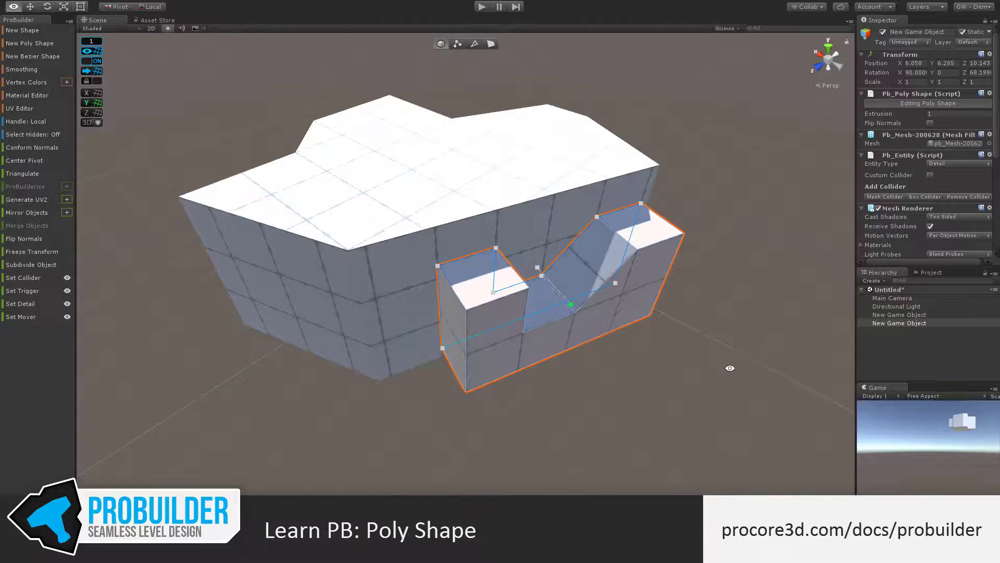
alt+drag(743, 339, 740, 256)
key(Return)
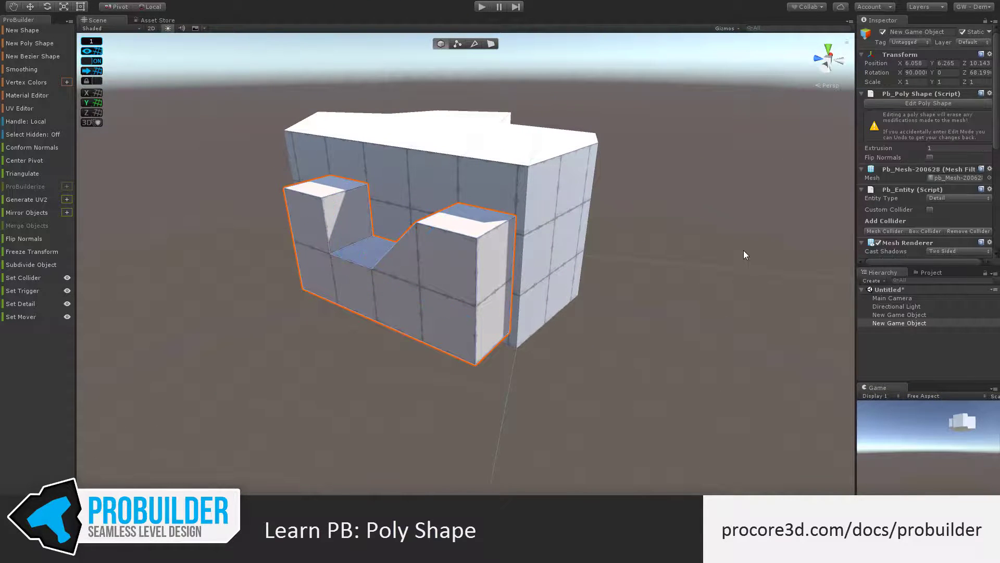